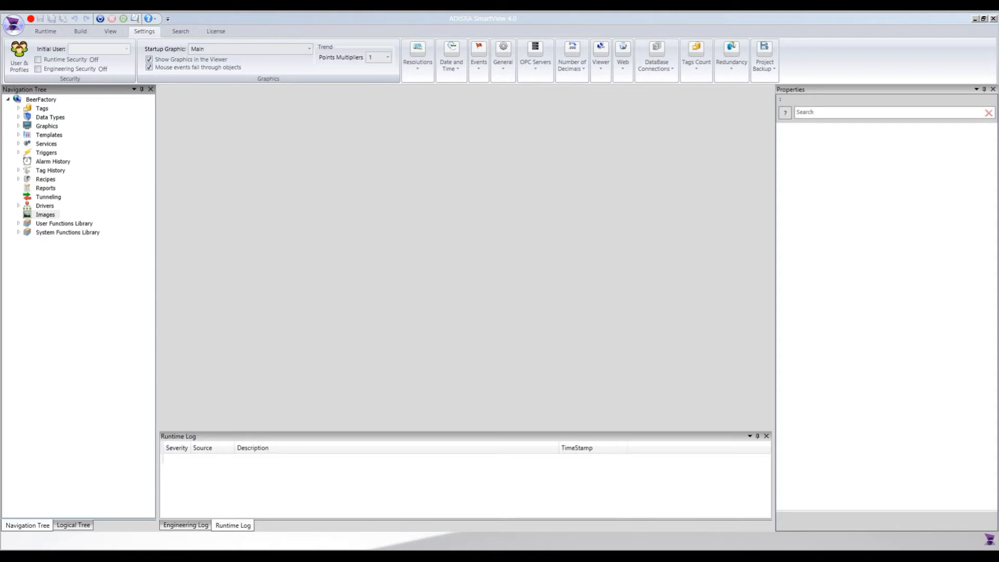
Create a new template document and set its size to 280 wide by 155 high.
double_click(52, 137)
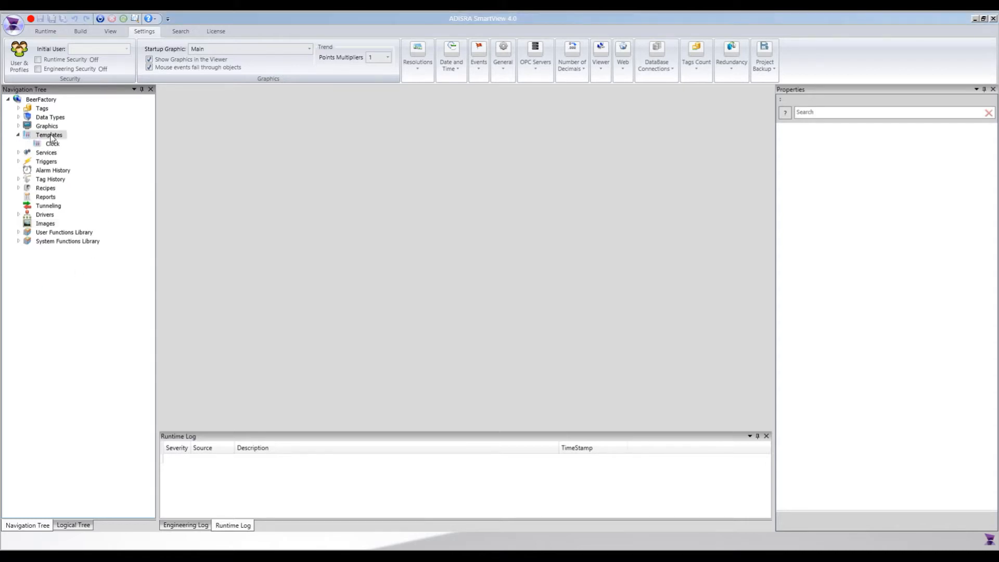
right_click(52, 137)
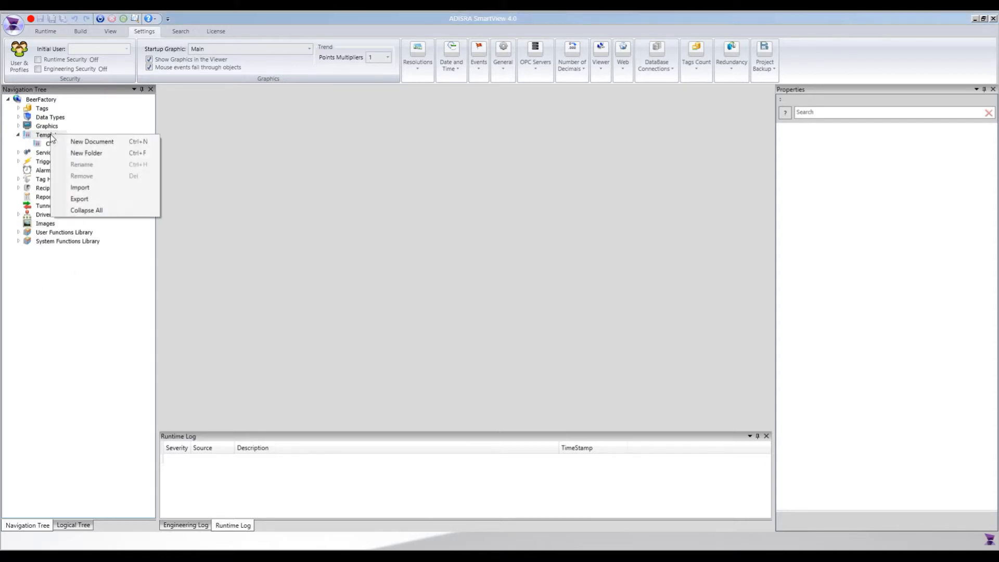
left_click(104, 142)
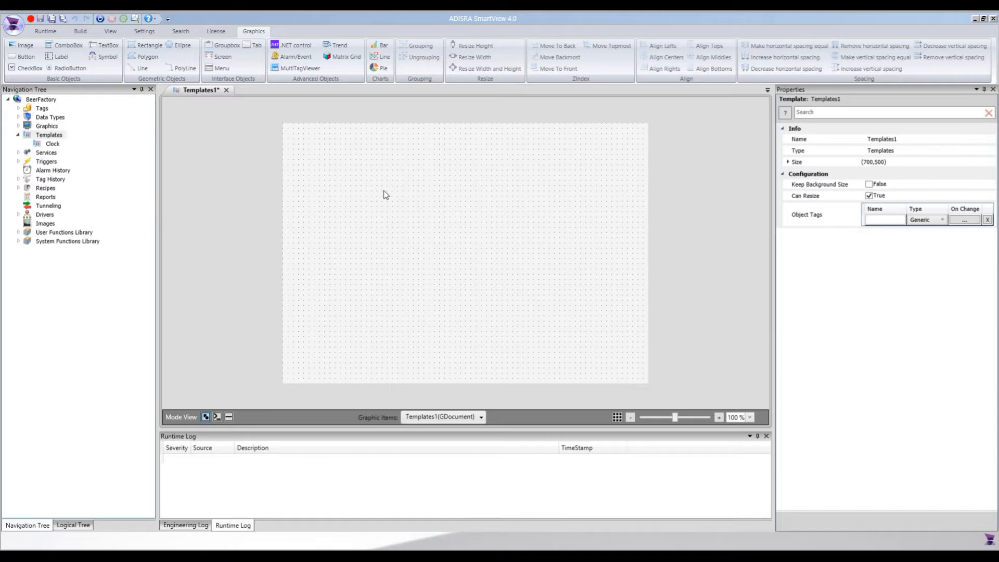
left_click(787, 162)
left_click(858, 178)
type("280")
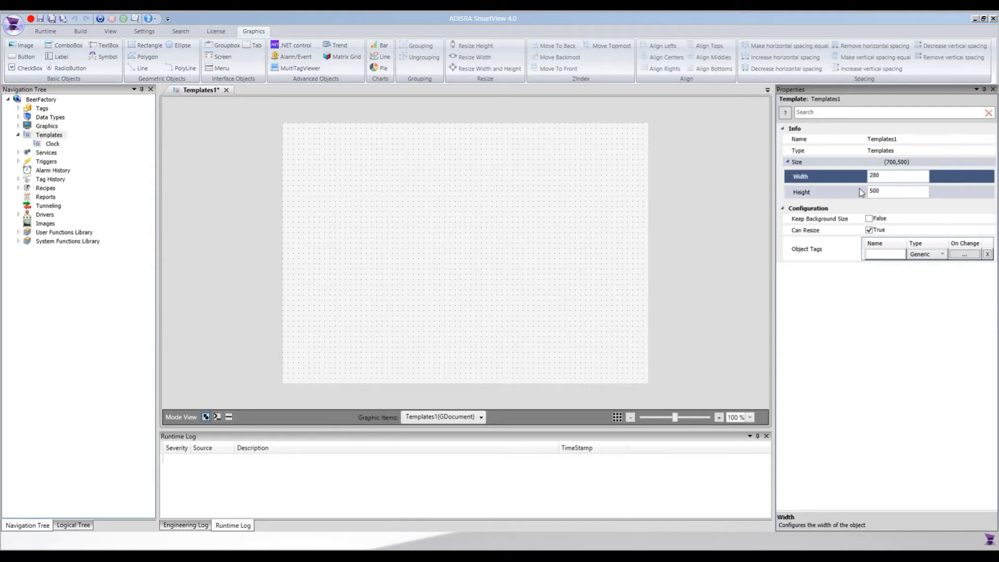
key("Tab")
type("155")
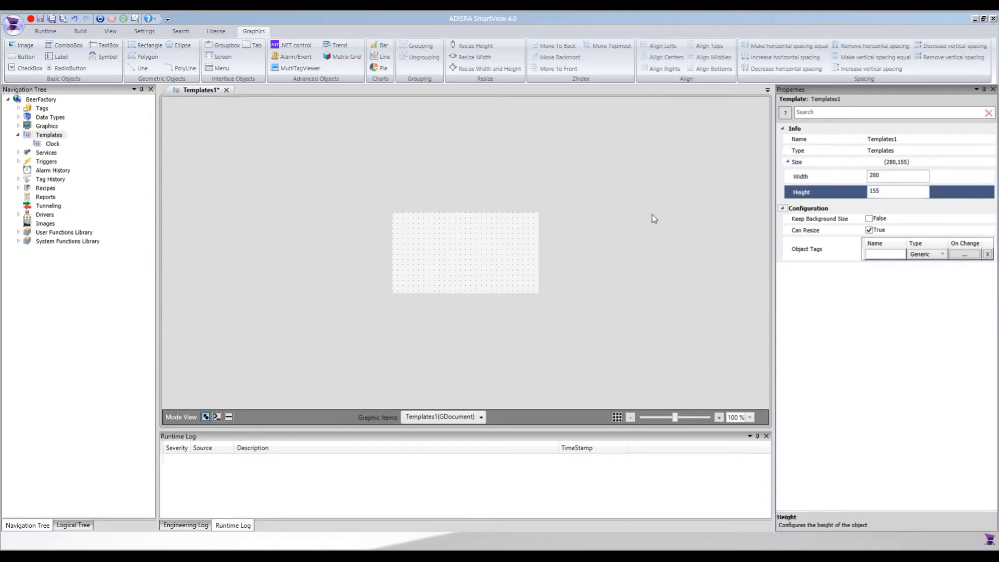
key("Return")
Add an image about 241 by 80 across the upper part of the template, using the semicircle gauge picture as its source.
left_click(23, 46)
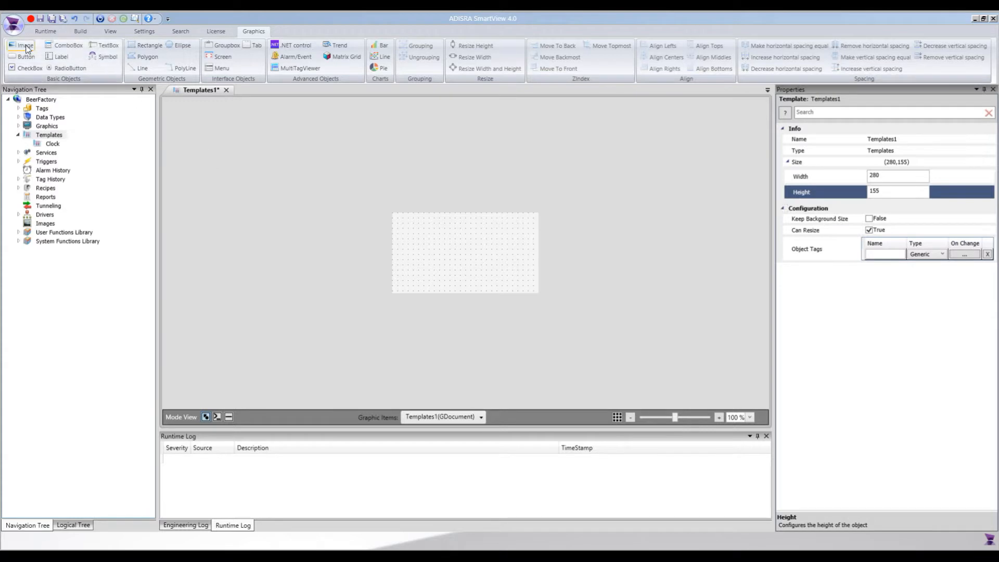
left_click(397, 216)
left_click_drag(530, 258, 525, 259)
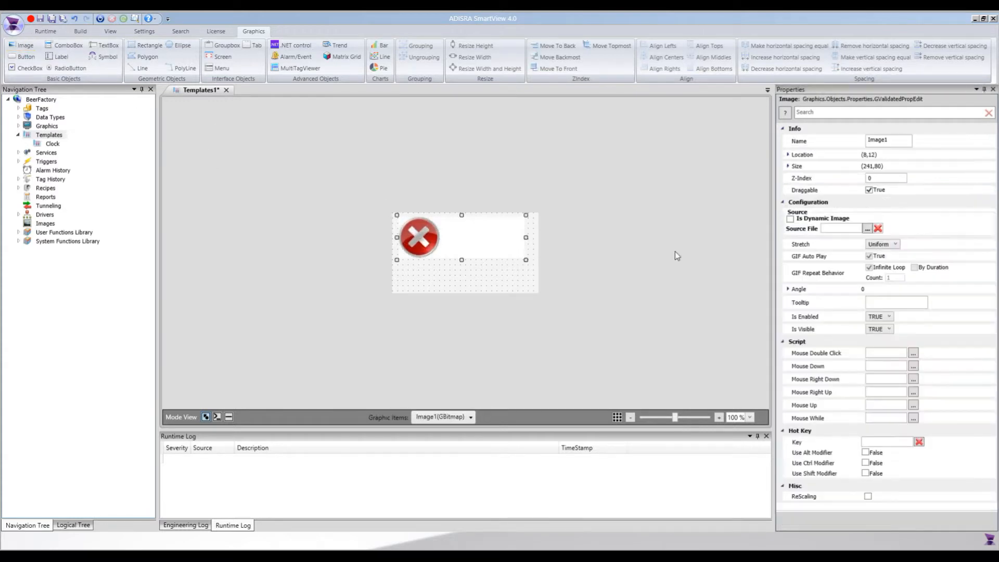
left_click(866, 229)
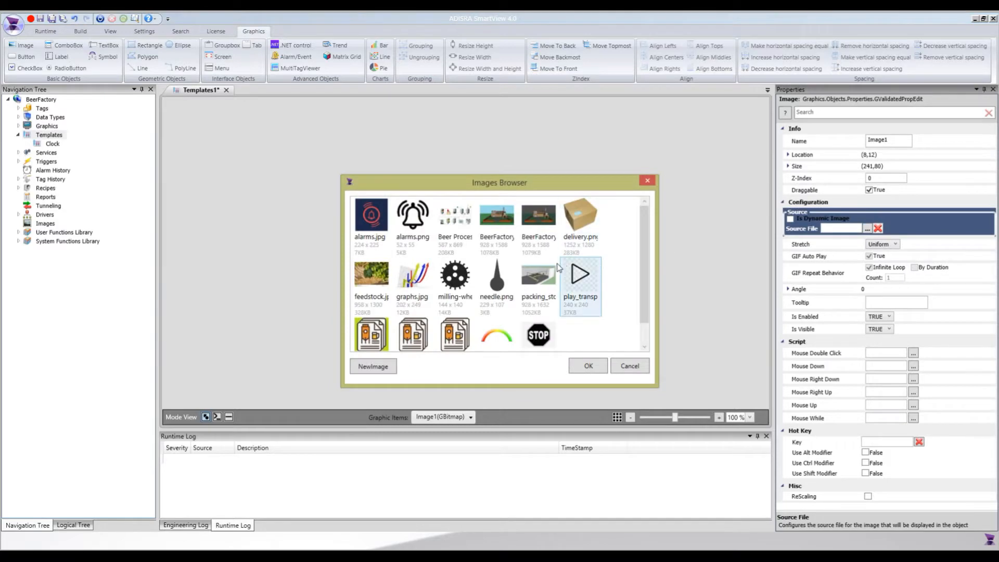
left_click(498, 337)
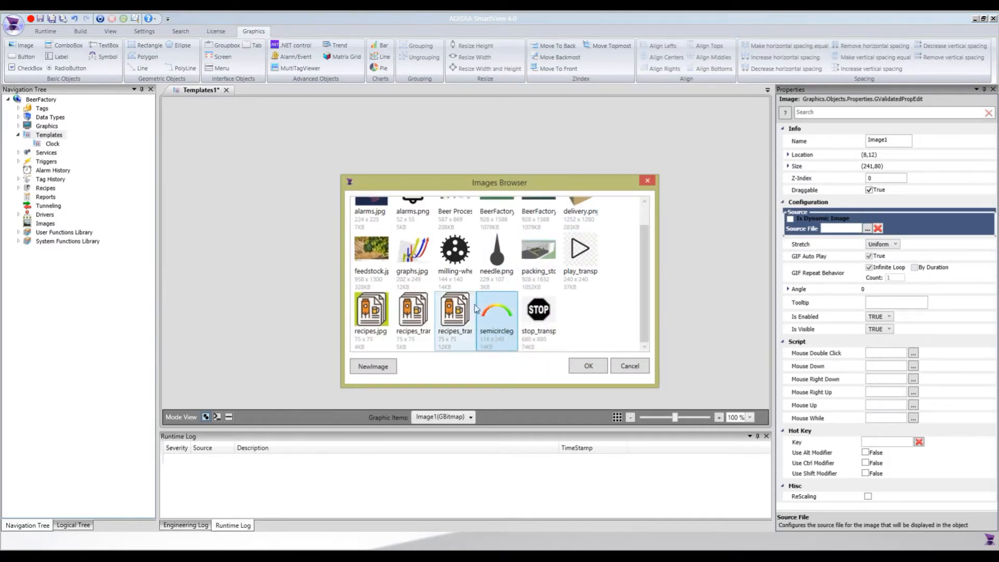
left_click(588, 366)
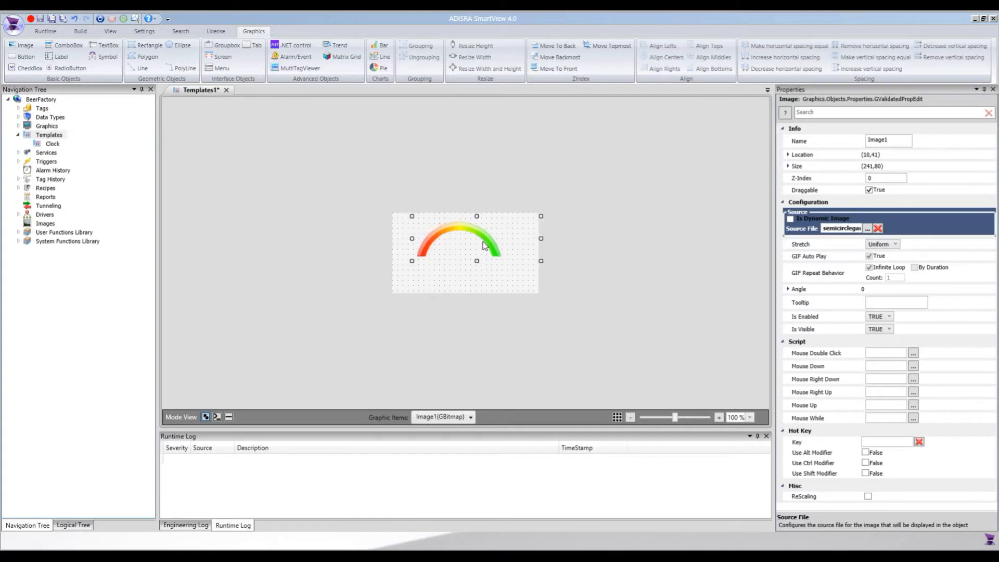
left_click(547, 242)
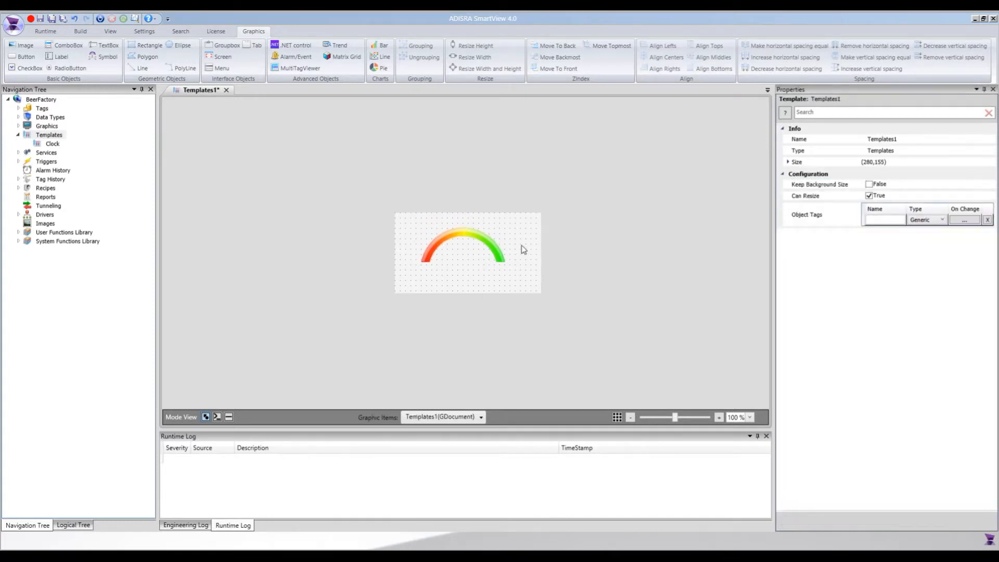
Add a second image about 44 by 39 below the gauge arc, with needle.png as its source.
left_click(16, 46)
left_click_drag(454, 256, 479, 279)
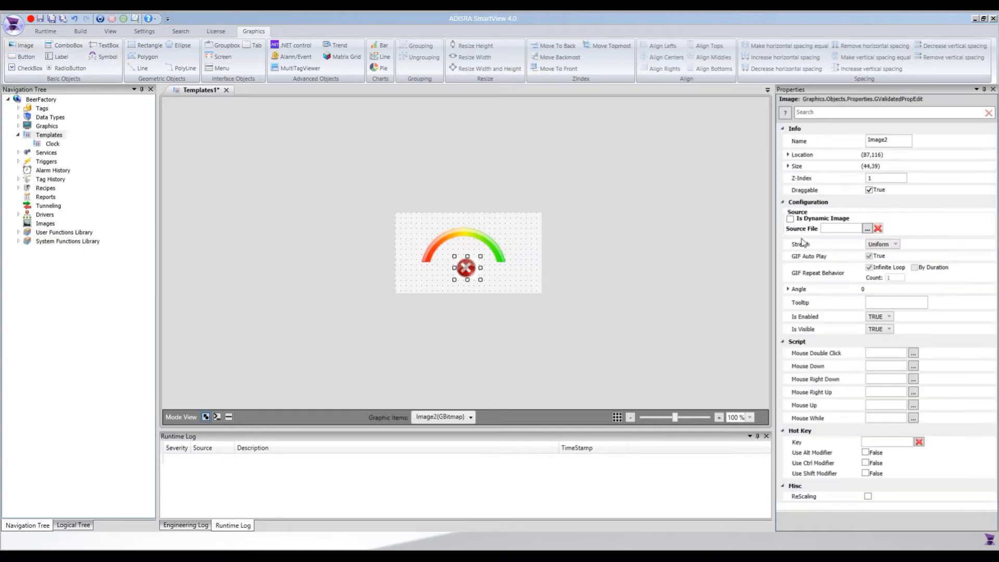
left_click(867, 228)
left_click(495, 285)
left_click(582, 364)
Move the needle to the middle of the gauge arc, and reposition arc and needle together slightly lower on the template.
left_click_drag(464, 273, 470, 262)
left_click(483, 259)
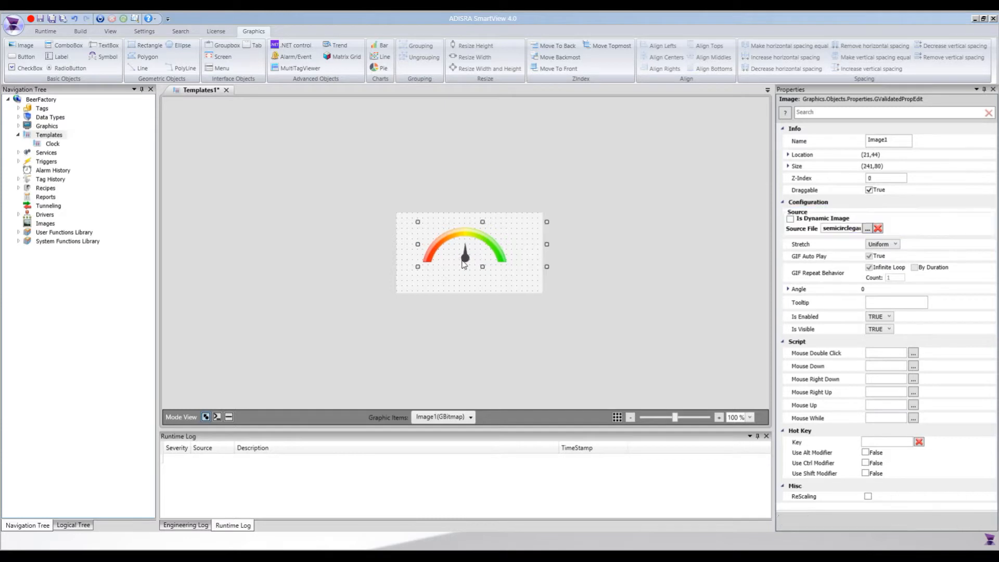
left_click(463, 260, "ctrl")
left_click_drag(471, 253, 475, 258)
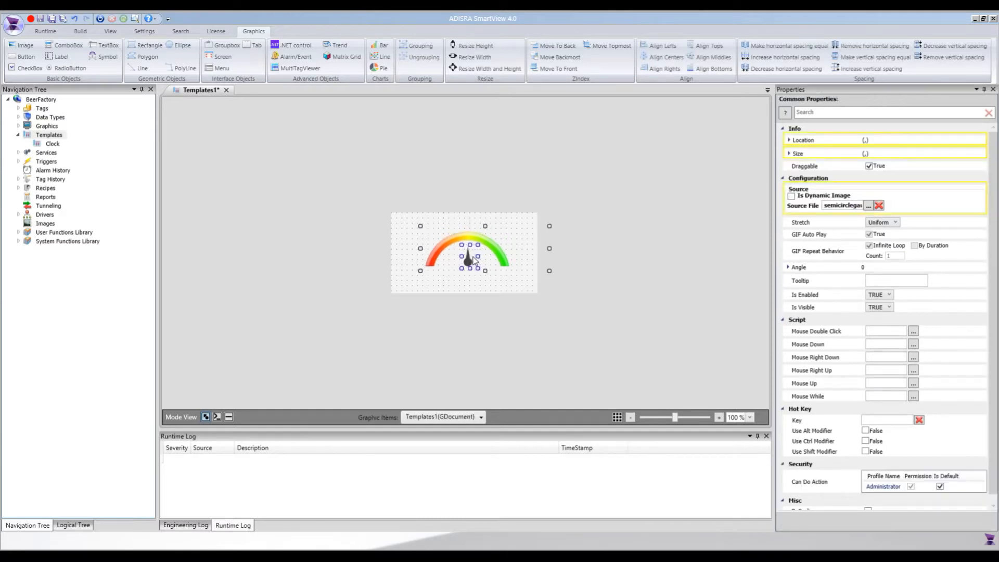
left_click(485, 284)
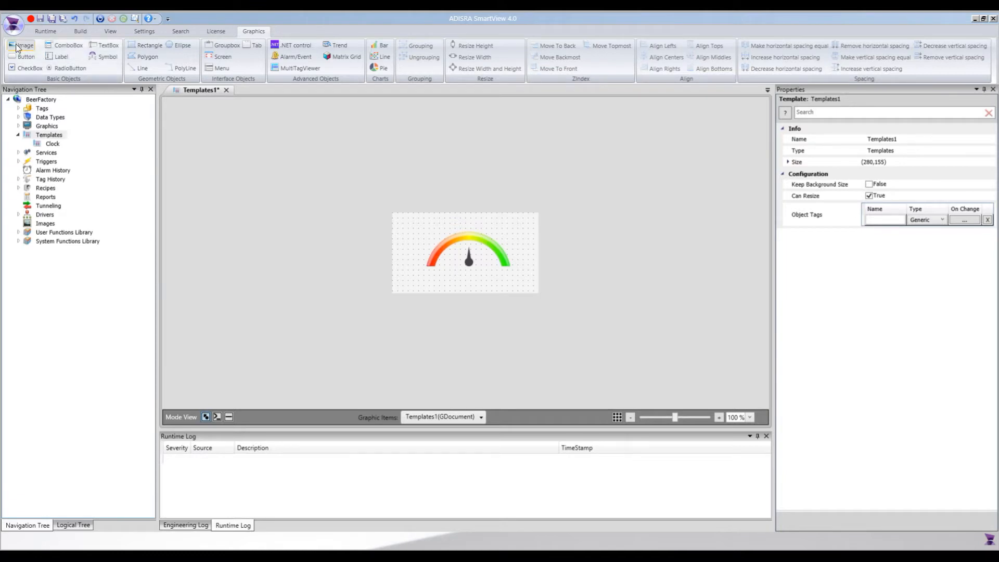
Add a label about 264 by 39 above the gauge arc, with centered text and font size 22.
left_click(61, 56)
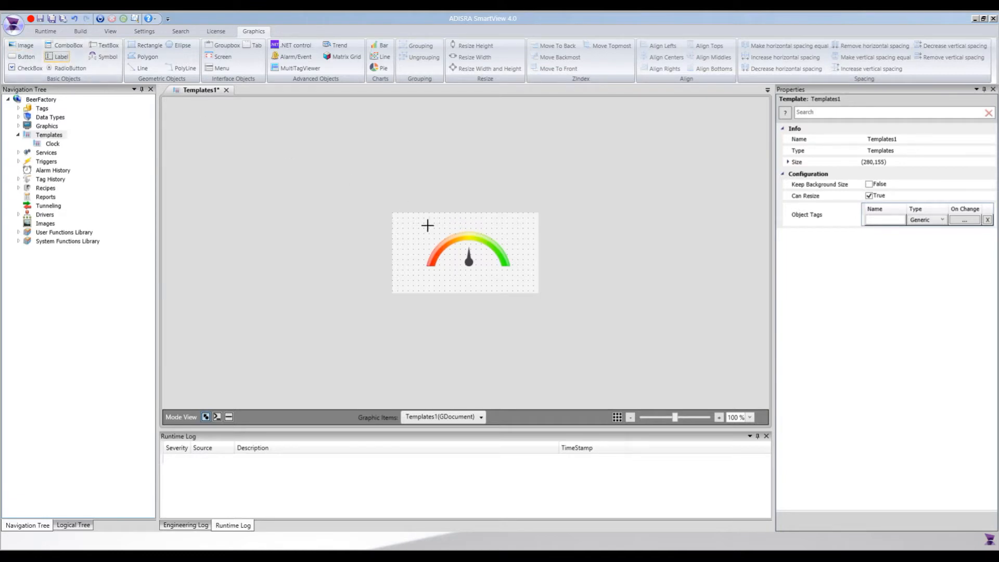
left_click(396, 213)
left_click_drag(532, 233, 535, 234)
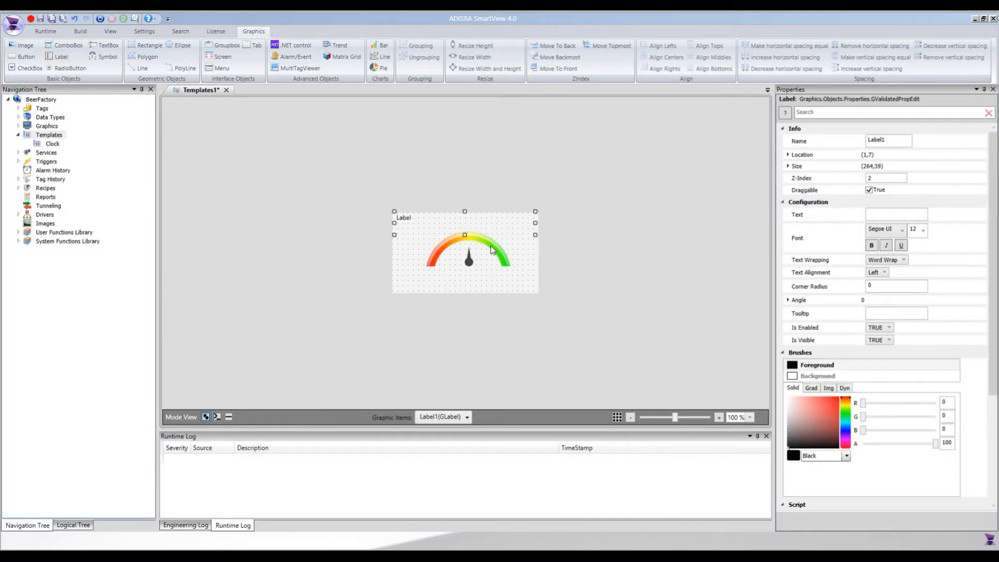
left_click(884, 273)
left_click(875, 289)
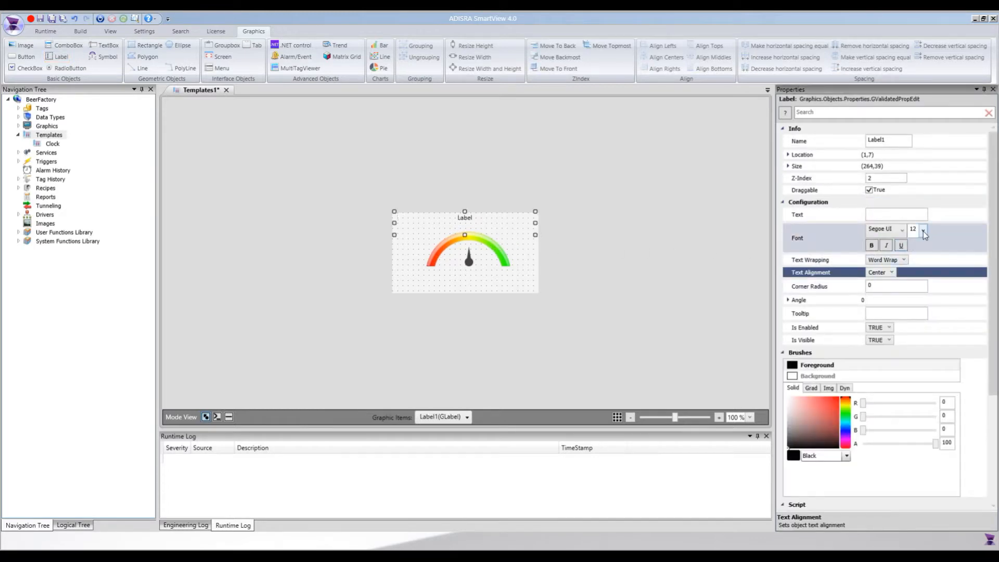
left_click(923, 231)
left_click(918, 318)
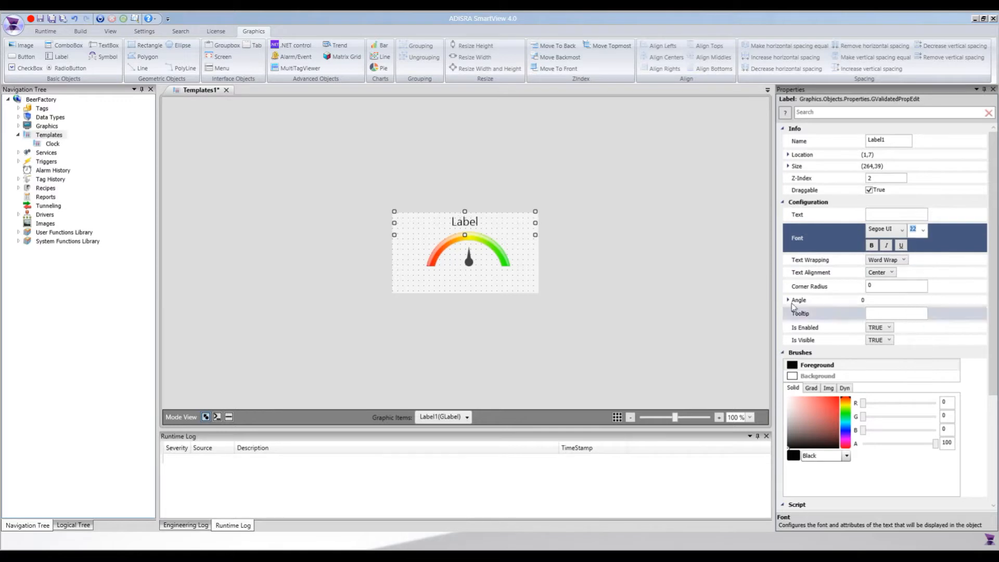
left_click(500, 285)
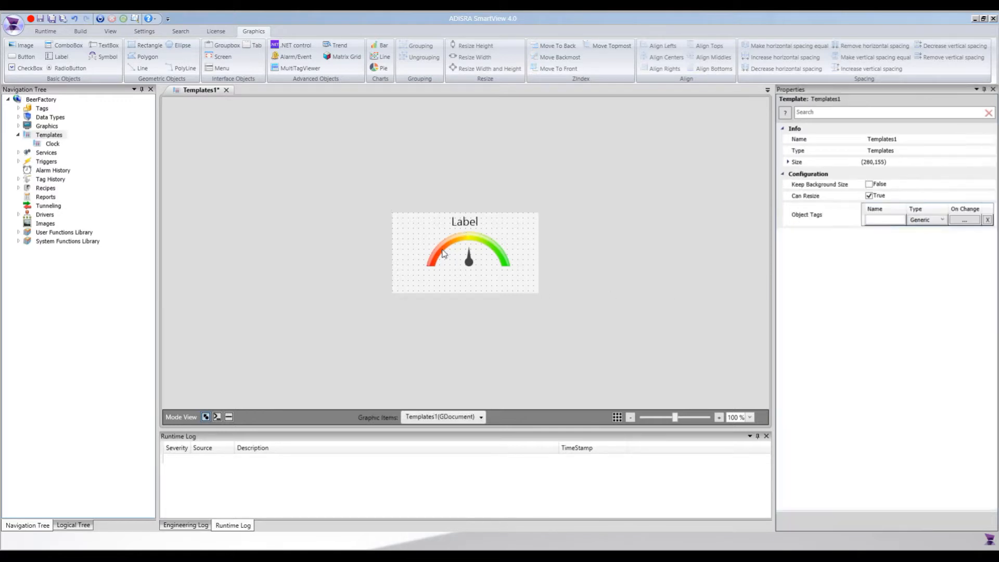
Add a small label about 46 by 16 and place it under the red end of the gauge arc.
left_click(468, 221)
left_click(58, 56)
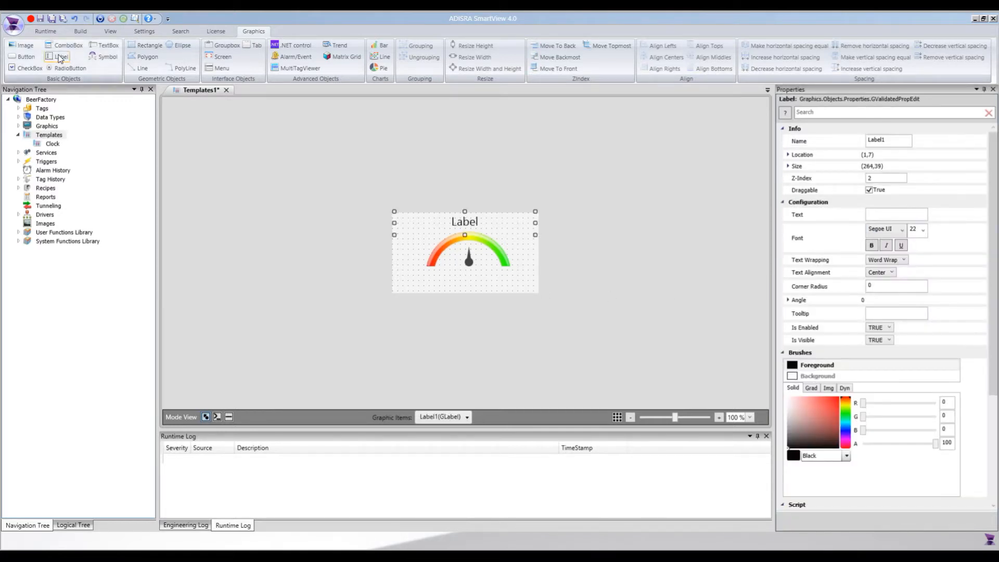
left_click_drag(415, 267, 439, 275)
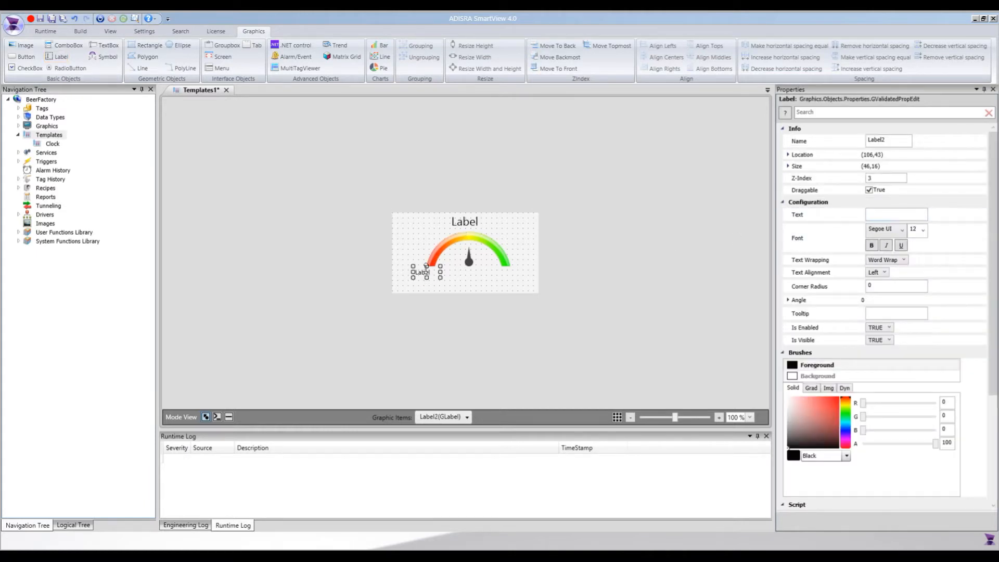
left_click_drag(431, 277, 432, 276)
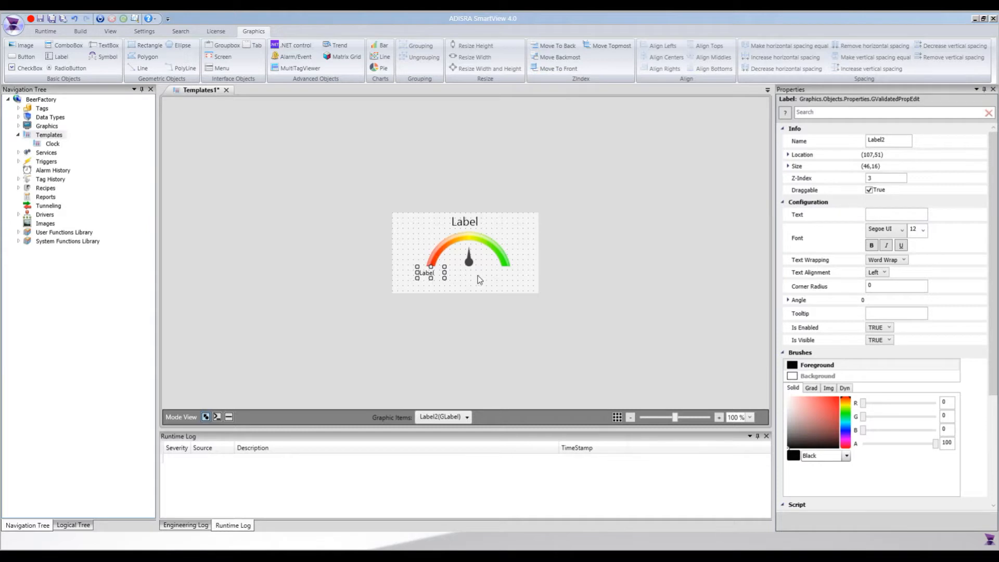
Paste a copy of the small label and place it level with the original under the green end of the arc.
key("ctrl+v")
key("Up")
key("Right")
key("Right")
key("Right")
key("Right")
key("Right")
key("Right")
key("Right")
key("Left")
key("Right")
key("Right")
key("Right")
key("Right")
key("Right")
key("Right")
key("Right")
key("Right")
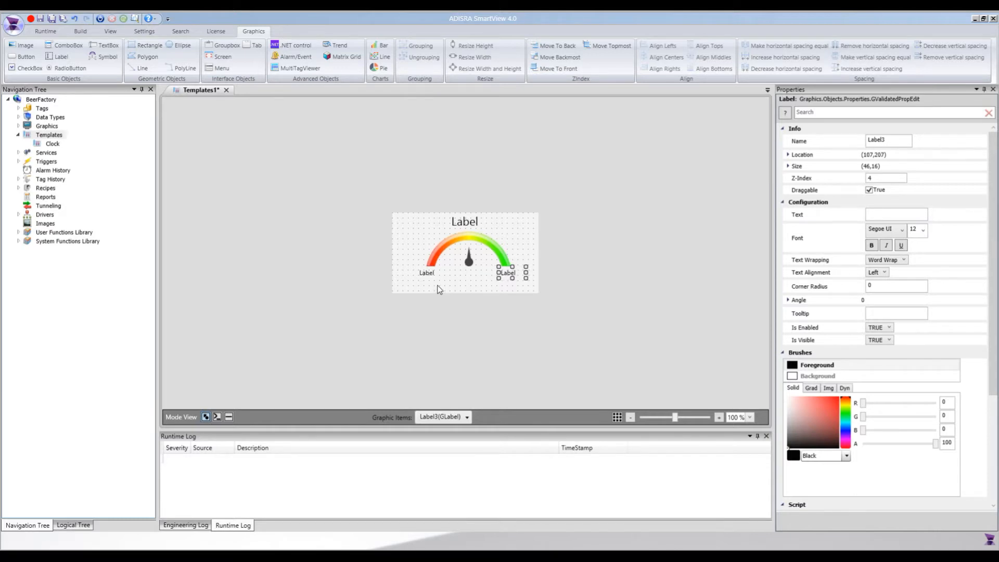
Paste another copy of the small label and place it below the needle, lower than the two end labels.
key("ctrl+v")
key("Left")
key("Left")
key("Left")
key("Left")
key("Left")
key("Left")
key("Left")
key("Left")
key("Left")
key("Left")
key("Left")
key("Left")
key("Left")
key("Left")
key("Left")
key("Left")
key("Left")
key("Left")
key("Left")
key("Right")
key("Right")
key("Right")
key("Right")
key("Up")
key("Up")
key("Up")
key("Up")
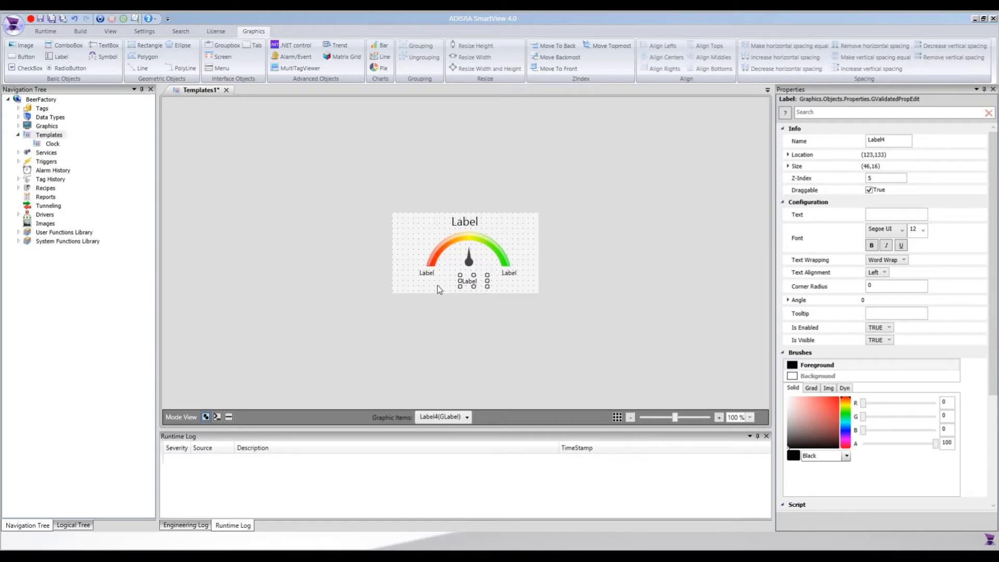
Set the font size of the label below the needle to 22, enlarge it to about 57 by 29 and center it under the needle.
left_click(917, 229)
left_click(922, 229)
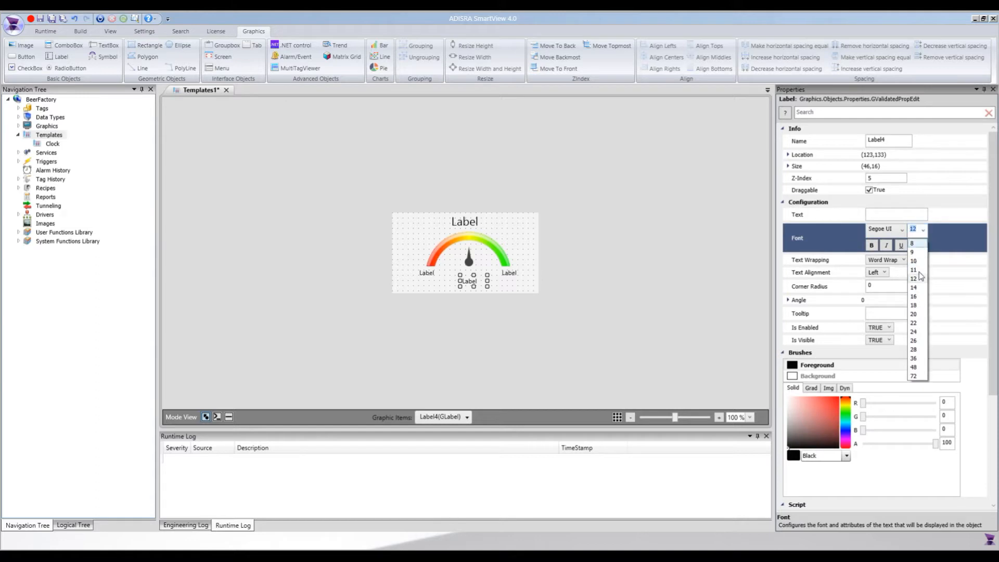
left_click(914, 323)
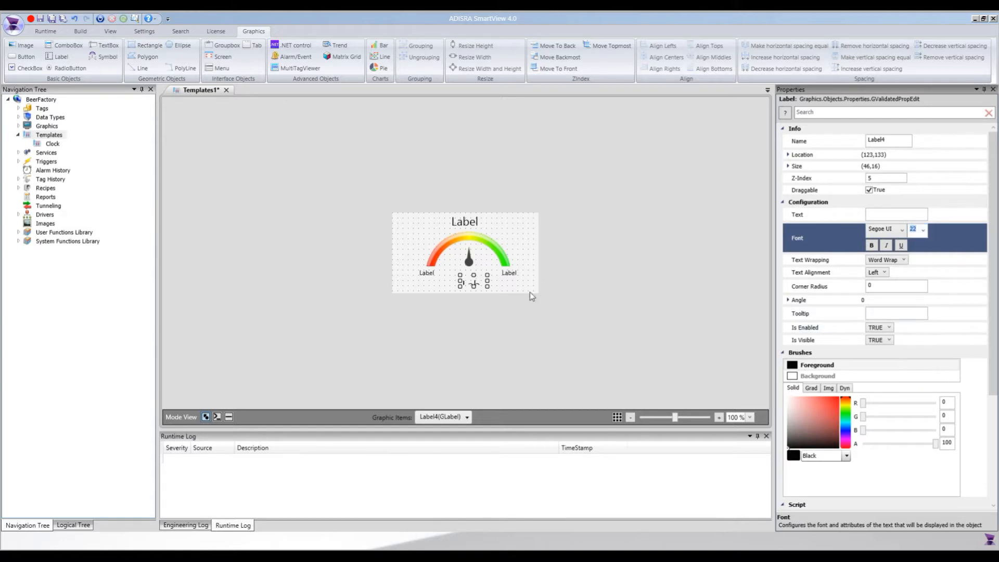
left_click(476, 281)
left_click_drag(473, 274, 456, 278)
key("Left")
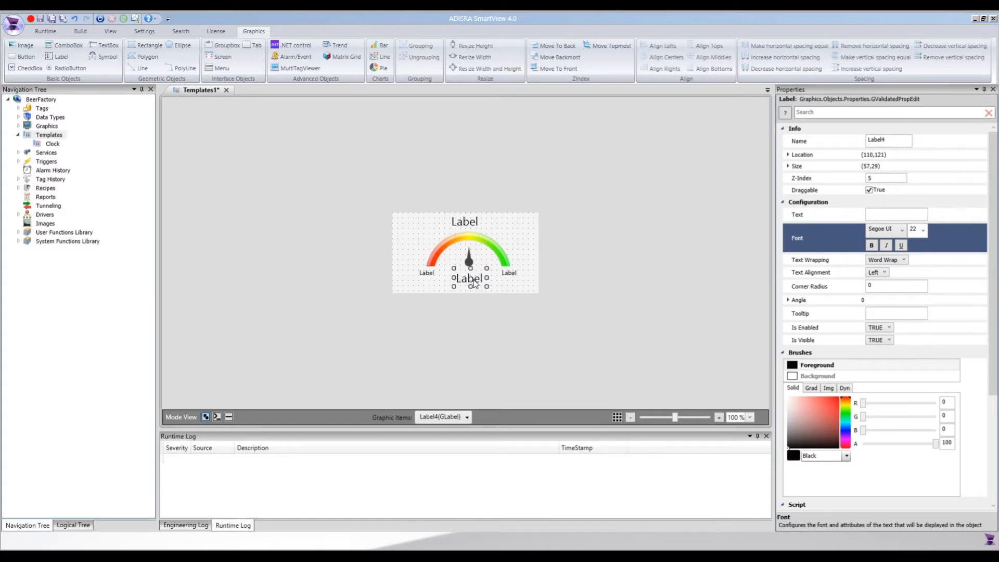
key("Left")
key("Left")
key("Left")
key("Up")
key("Up")
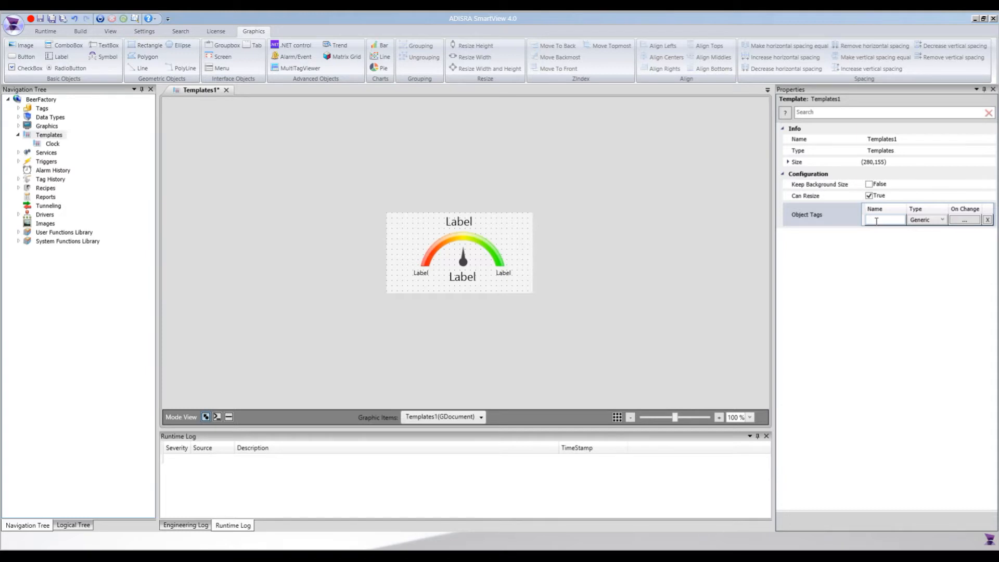
Add an object tag named sTitle of type String to the template.
left_click(876, 221)
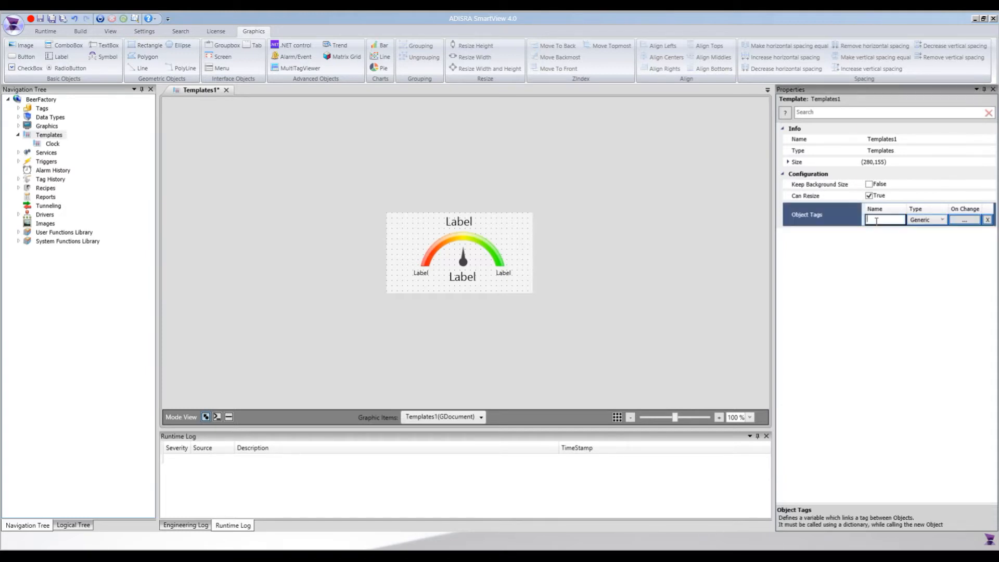
type("sTitle")
left_click(919, 222)
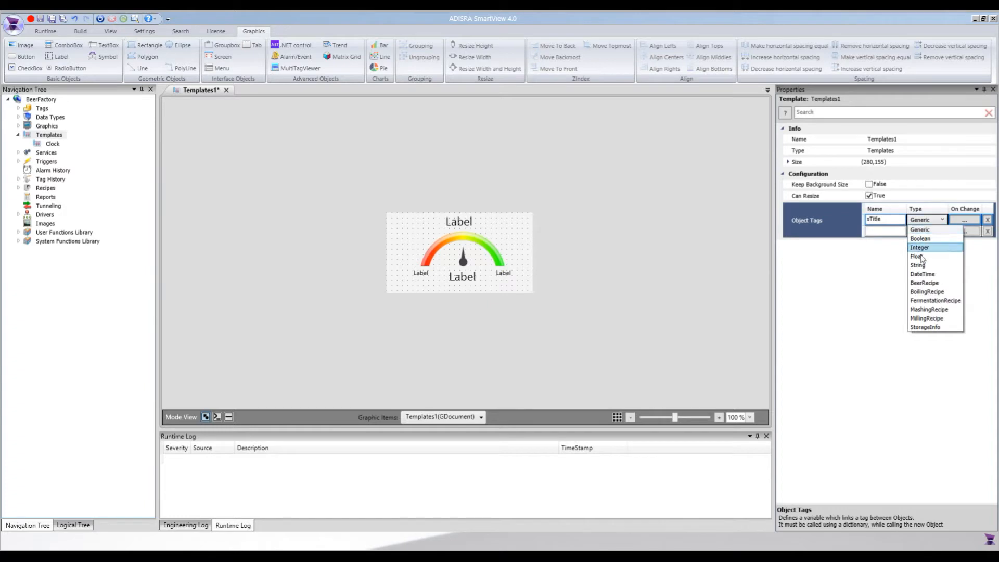
left_click(919, 265)
Add a second object tag named fValue with the type Float.
left_click(884, 232)
type("fValue")
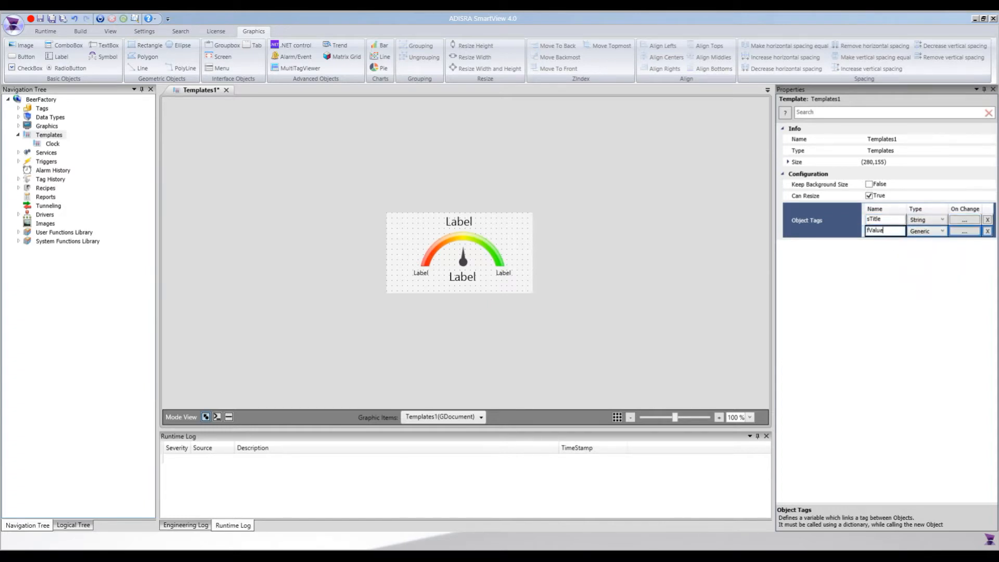
left_click(926, 231)
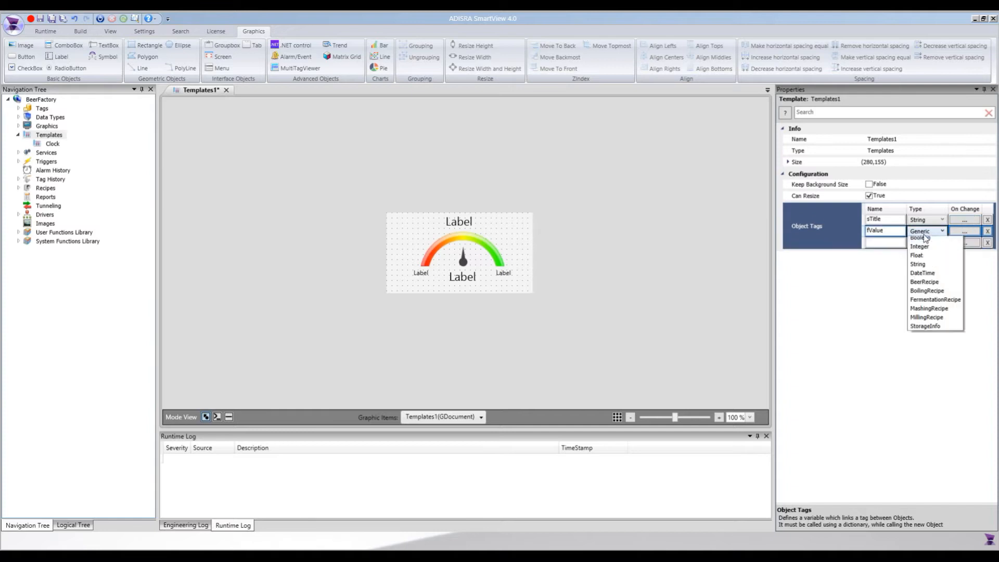
left_click(923, 269)
Add a third object tag named sUnit with the type String to the template.
left_click(880, 242)
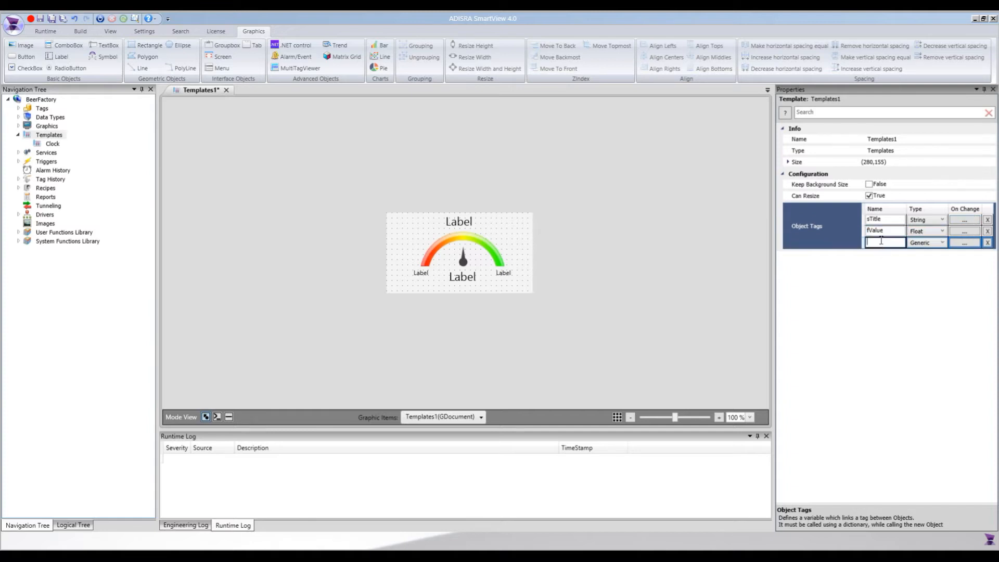
type("sUnit")
left_click(929, 242)
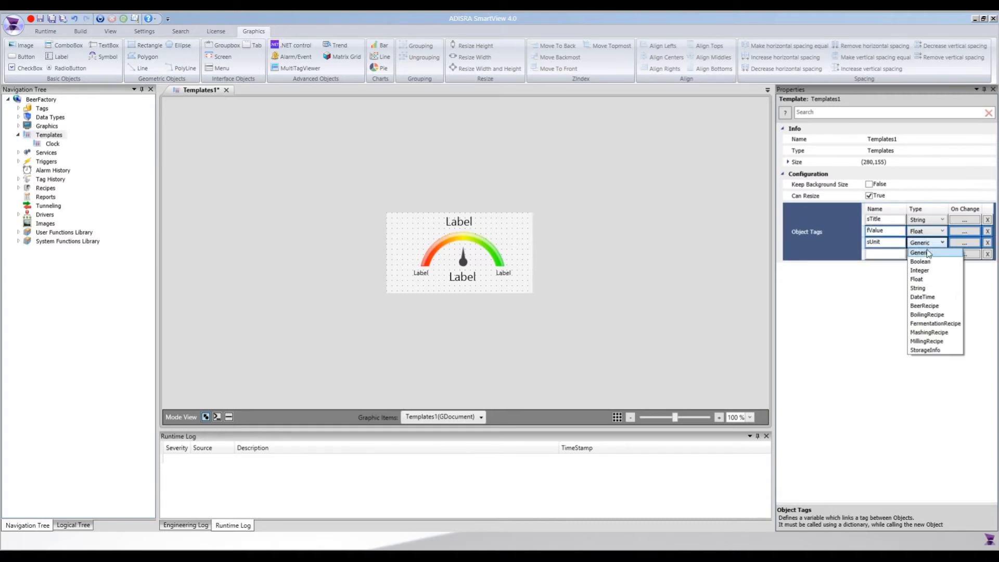
left_click(918, 288)
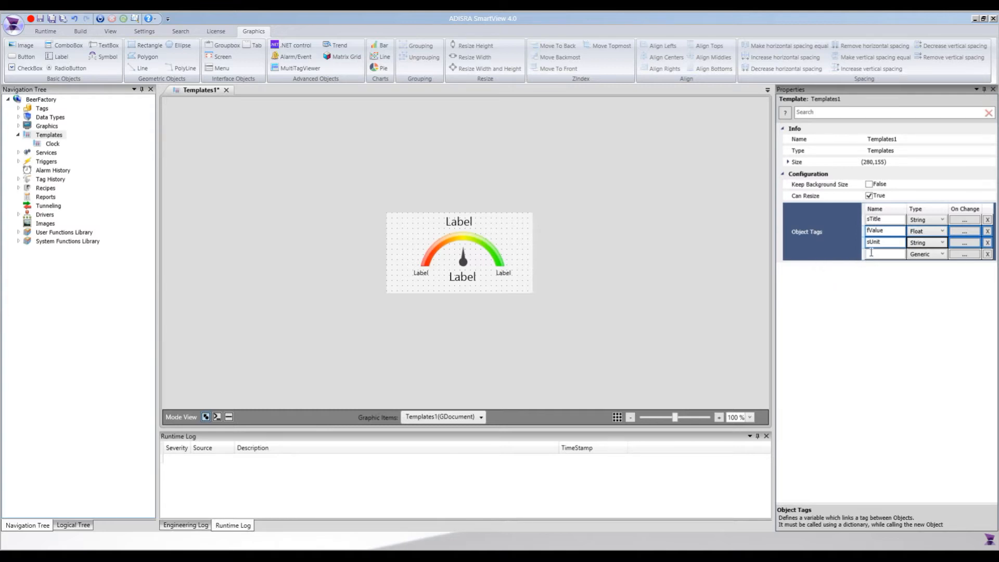
Set the text of the large label above the gauge arc to #sTitle.
left_click(460, 227)
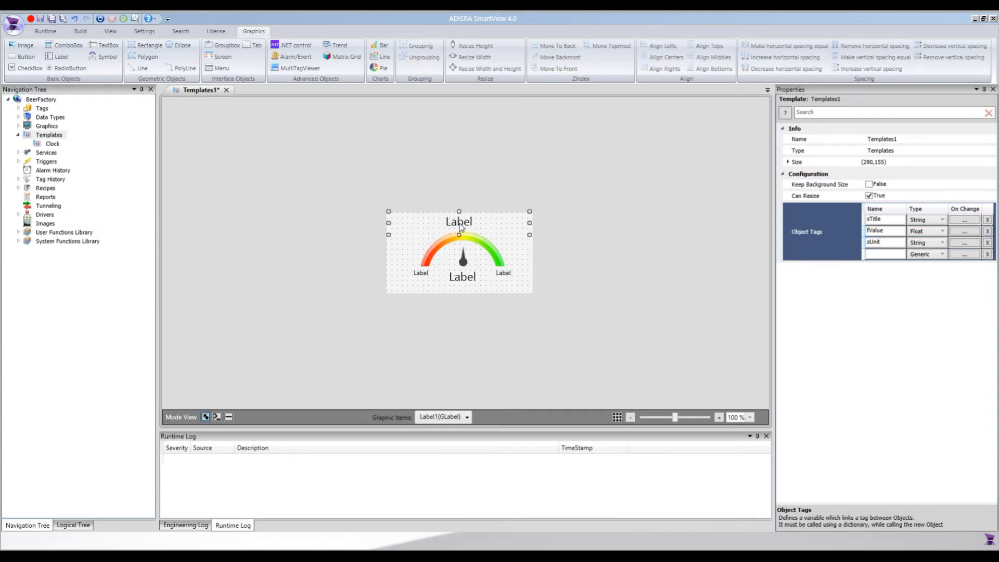
left_click(884, 215)
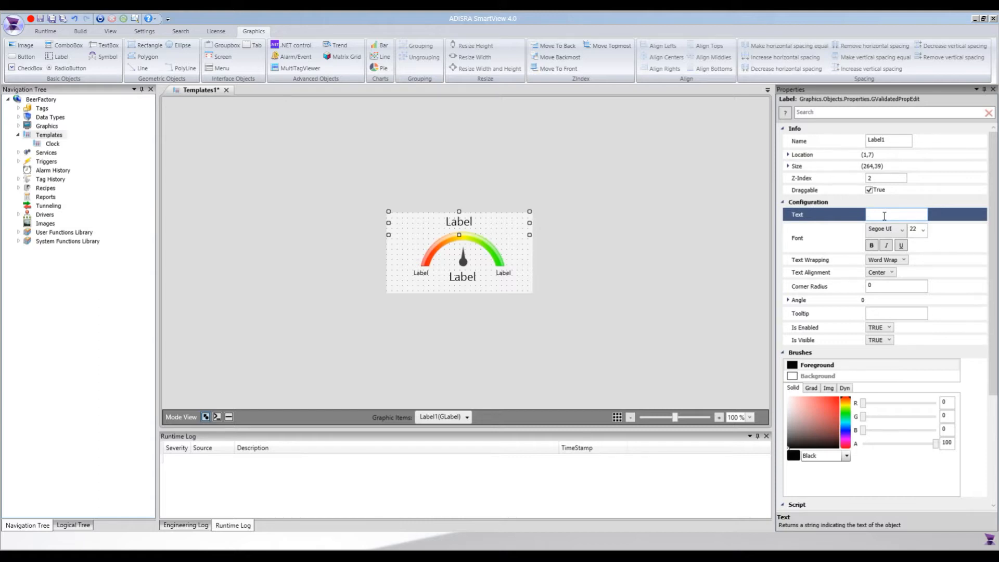
type("#")
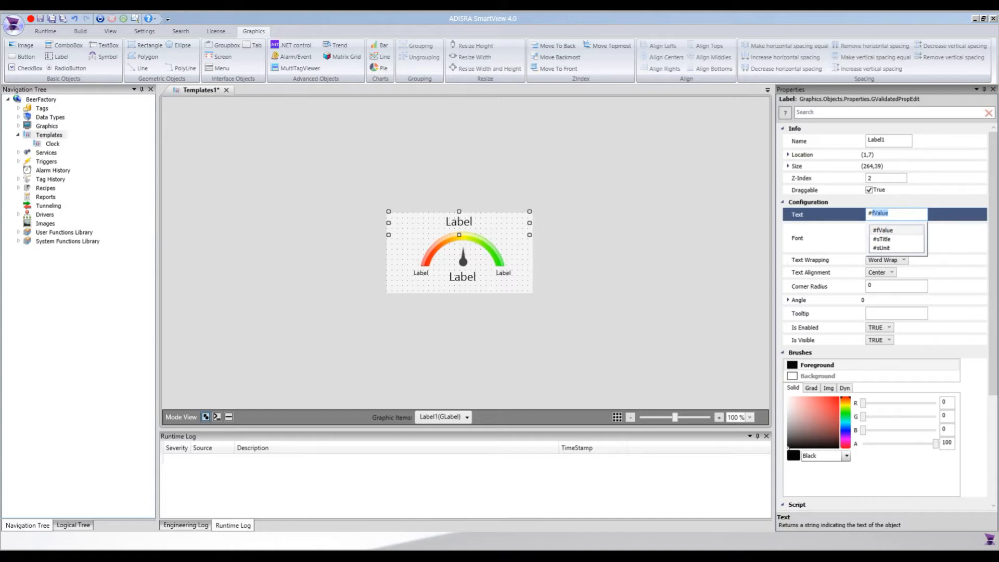
type("sT")
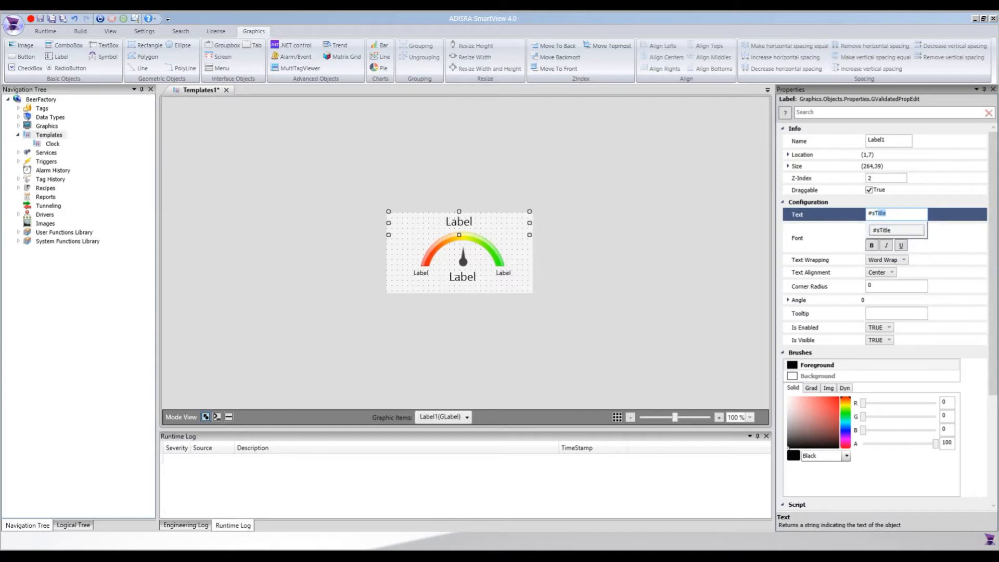
type("it")
key("Return")
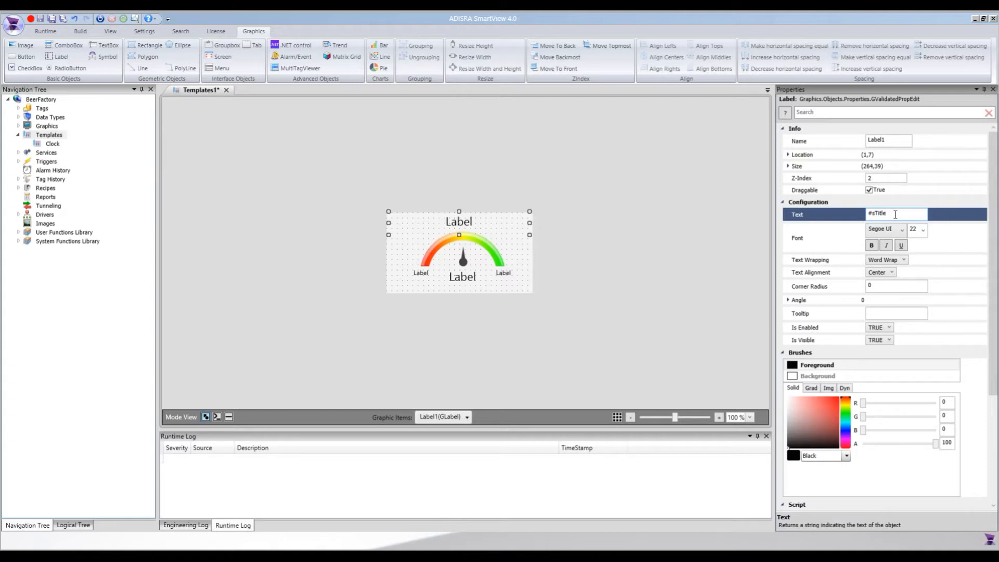
double_click(876, 215)
Set the text of the small label at the red end of the arc to #fValue.MinValue.
left_click(474, 281)
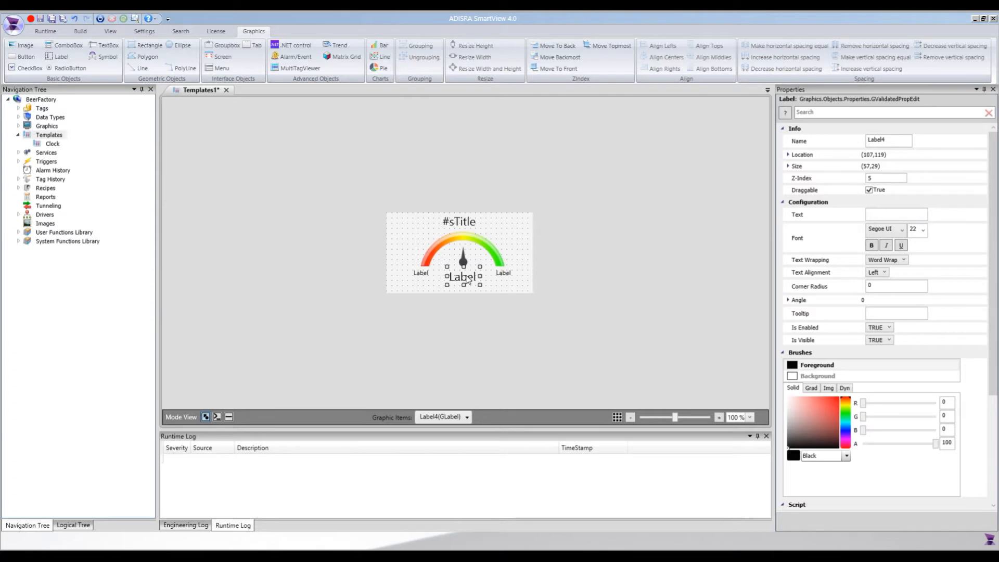
left_click(422, 273)
left_click(505, 274)
left_click(423, 274)
left_click(883, 213)
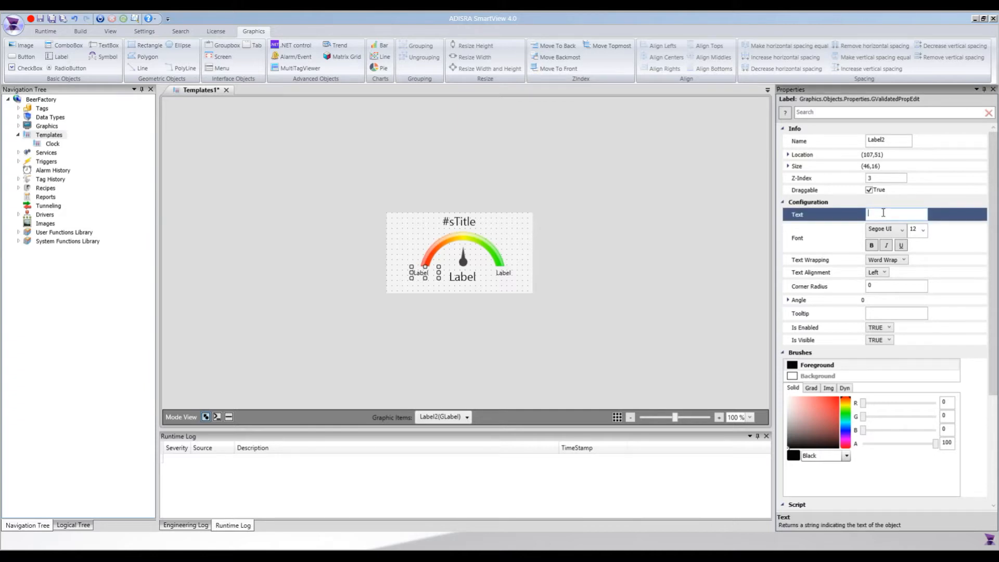
type("#fValue")
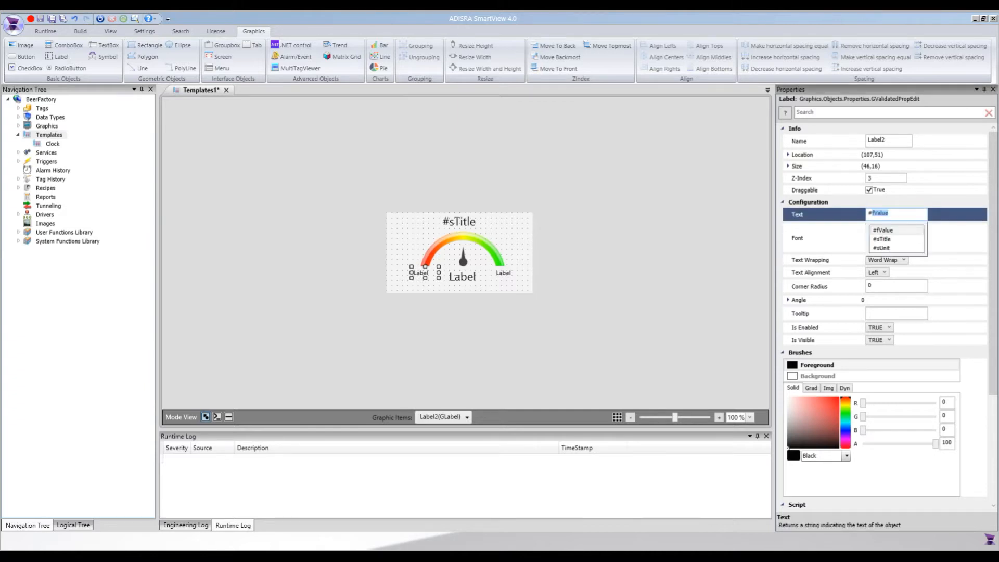
key("Right")
type(".")
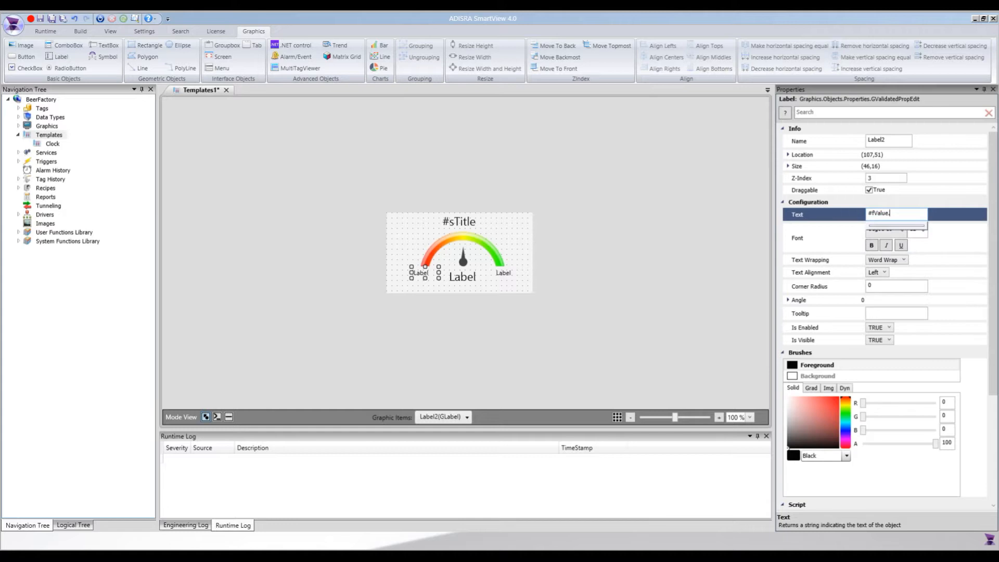
type("MinValue")
Set the text of the small label at the green end of the arc to #fValue.MaxValue.
left_click(502, 275)
left_click(886, 215)
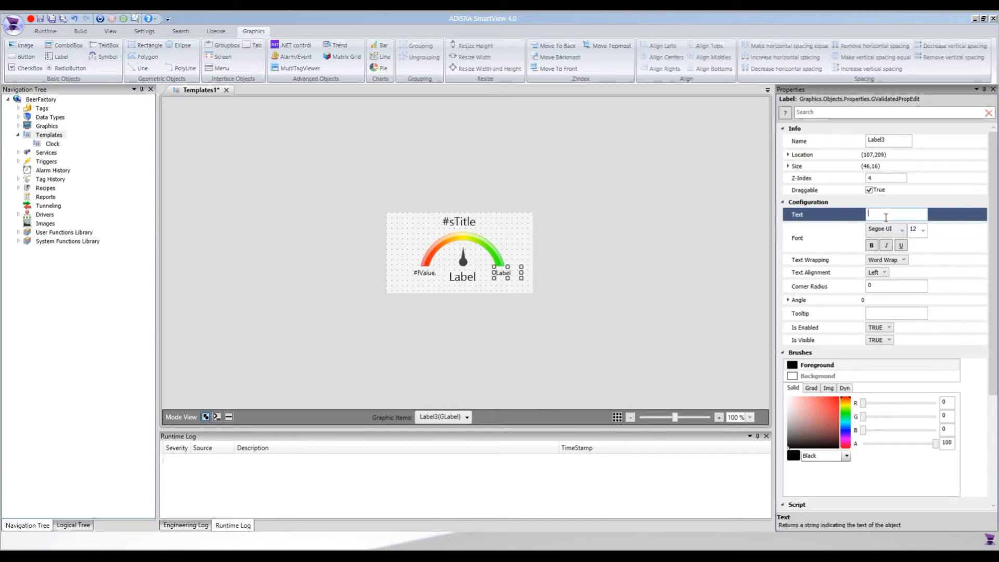
type("#fValue")
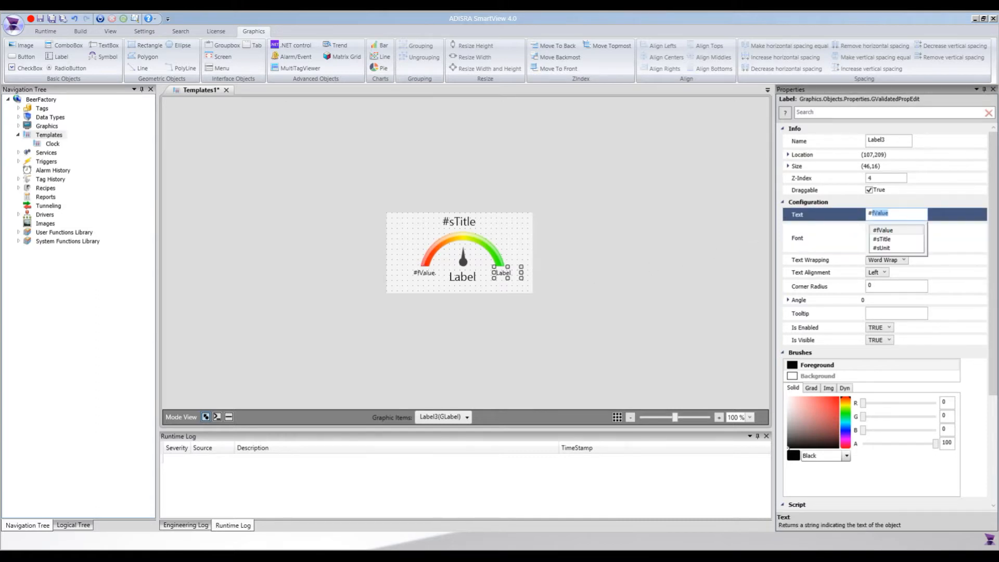
key("Right")
type(".MaxValue")
Paste the code that sets LabelValue.Text and ImageNeedle.Angle into the On Change script of the template's fValue tag.
left_click(467, 282)
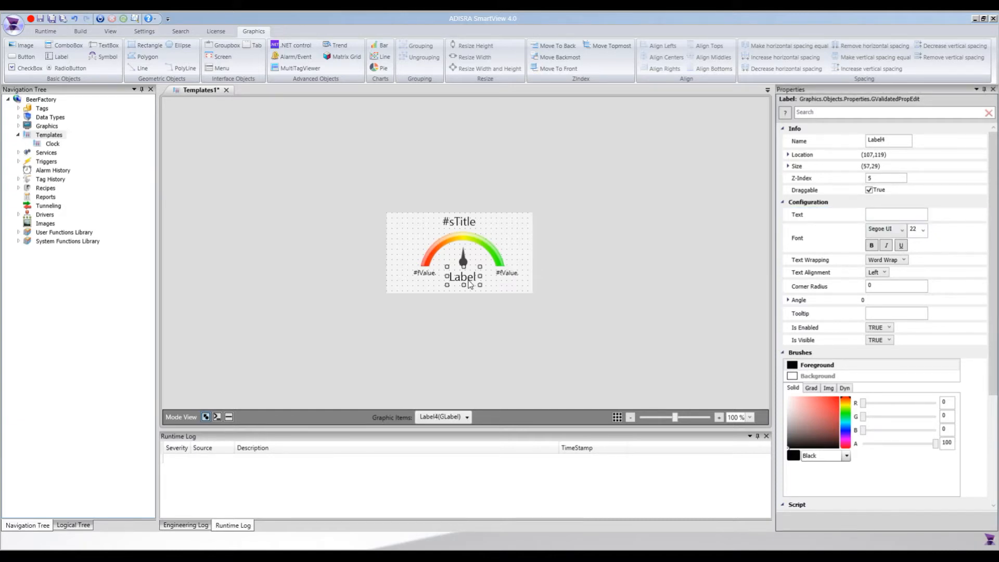
left_click(529, 243)
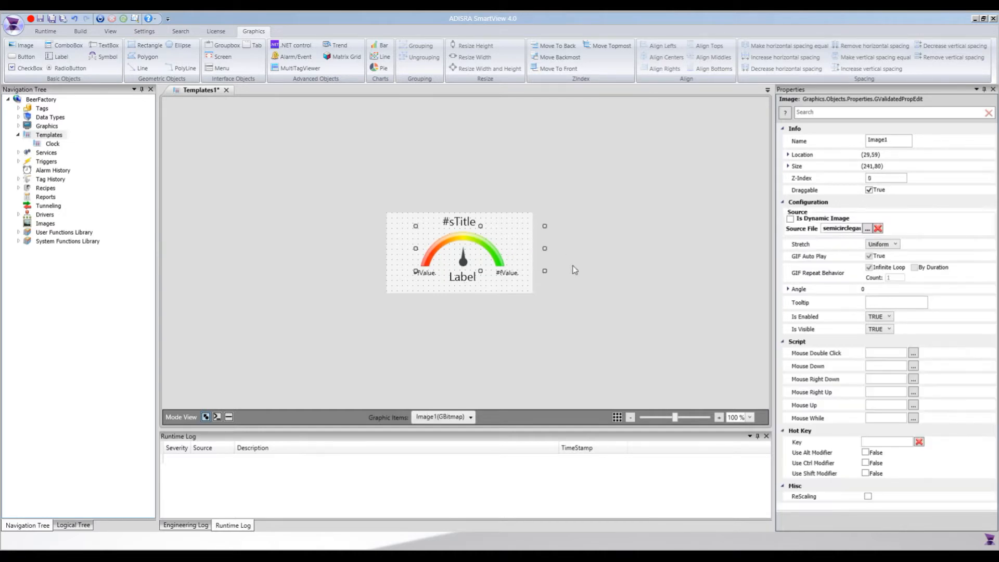
left_click(516, 287)
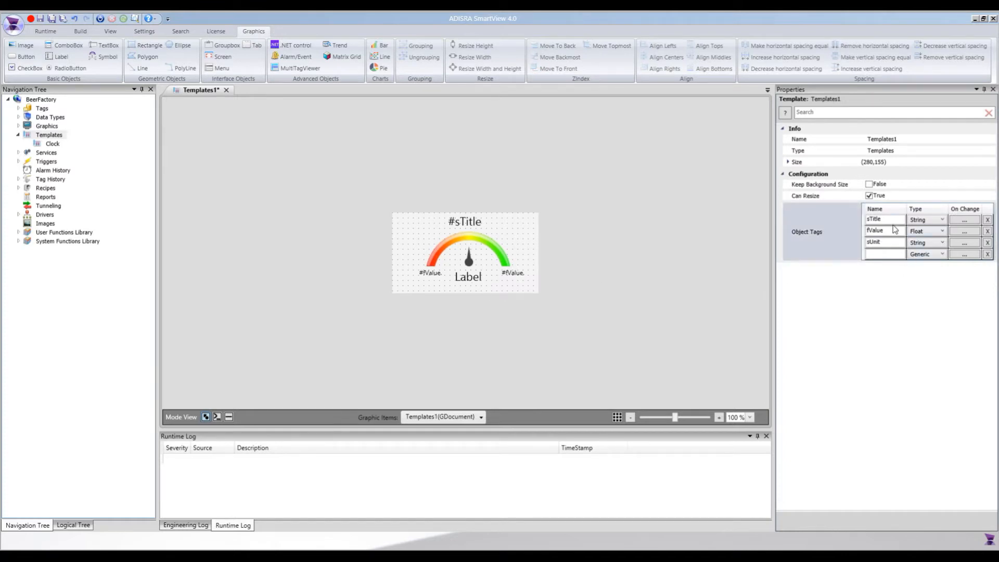
left_click(968, 236)
left_click_drag(489, 178, 651, 155)
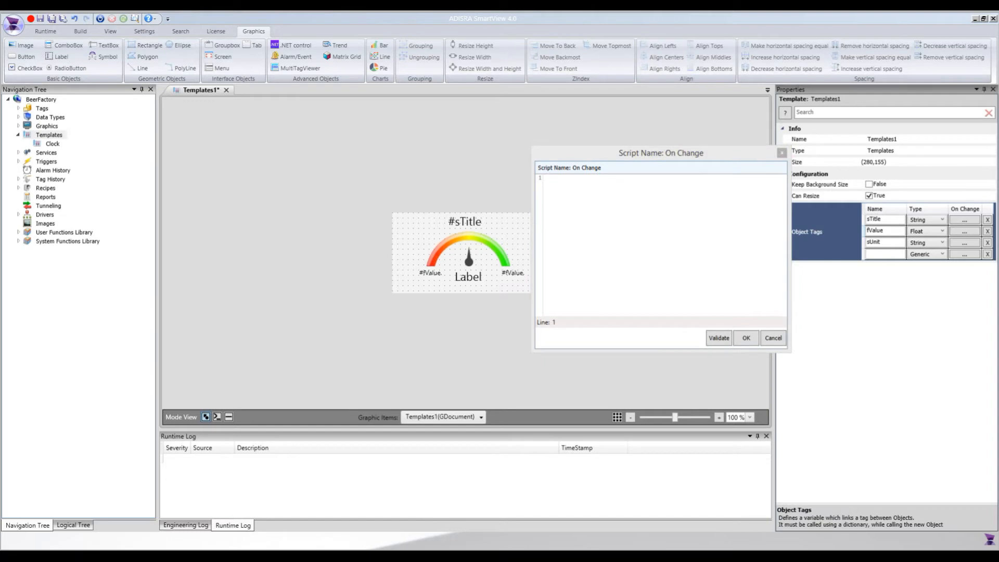
left_click(588, 241)
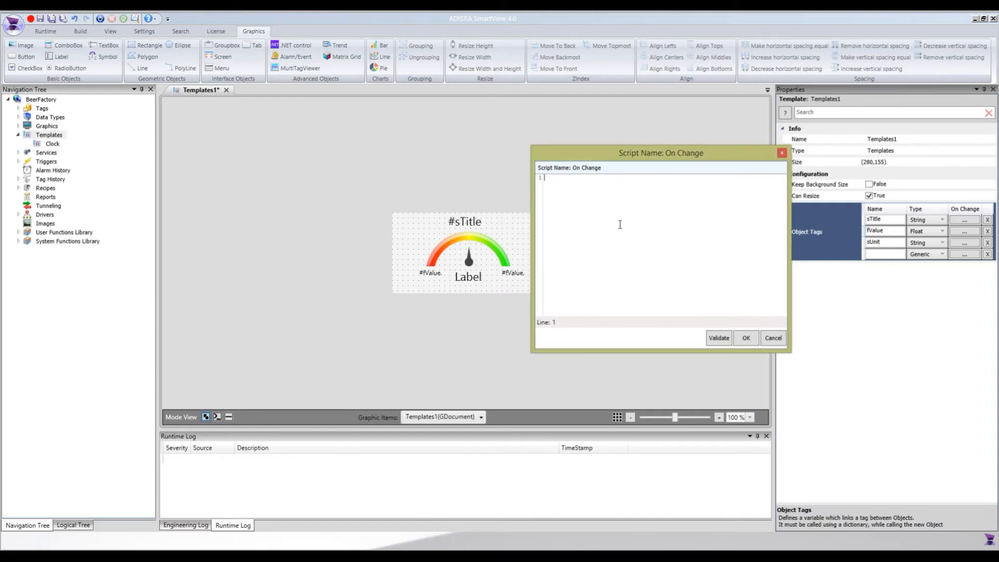
type("double a = (double) #fValue ; string unit = (string) #sUnit ; LabelValue.Text = a.ToString() + \" \" + unit; a = (double) #fValue.MinValue; a = #fValue - a; double b = (double) 100/ (#fValue.MaxValue-#fValue.MinValue); double c = (double) a * b * 1.8; ImageNeedle.Angle = (double) c - 90;")
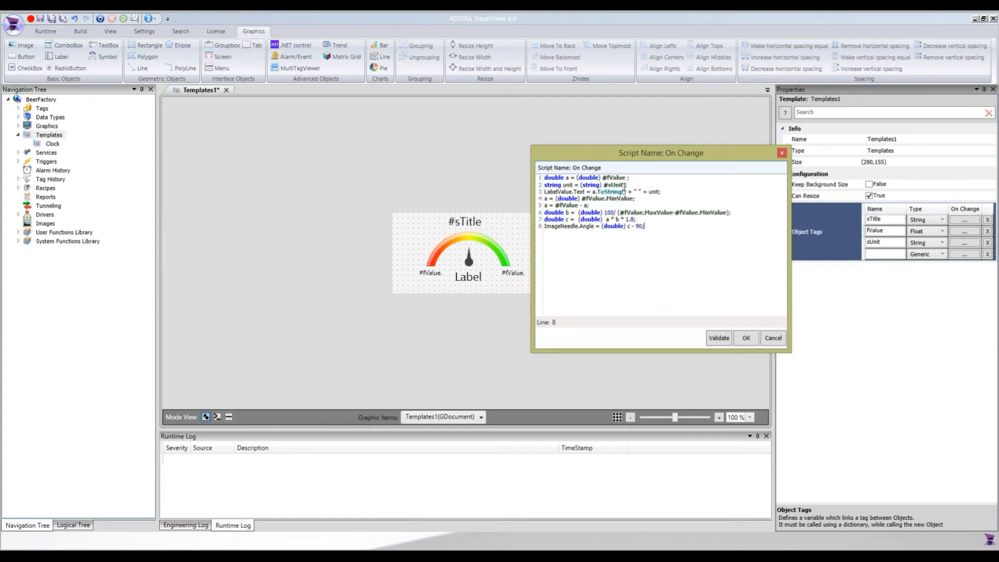
Examine how the script reads #fValue and #sUnit, fills LabelValue and calculates the ImageNeedle angle.
left_click_drag(626, 178, 607, 178)
double_click(566, 177)
double_click(567, 185)
double_click(592, 185)
left_click_drag(572, 190, 537, 187)
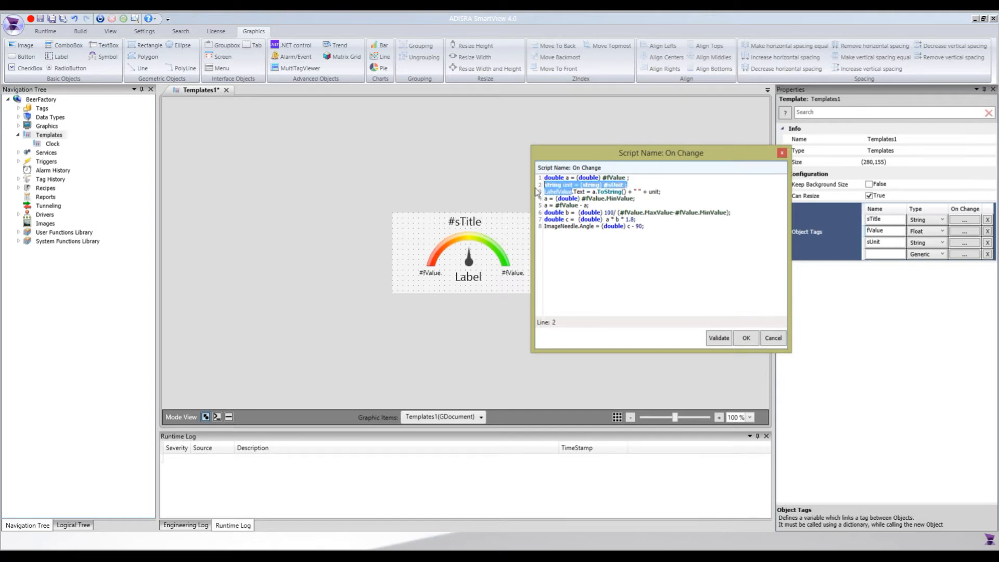
double_click(569, 192)
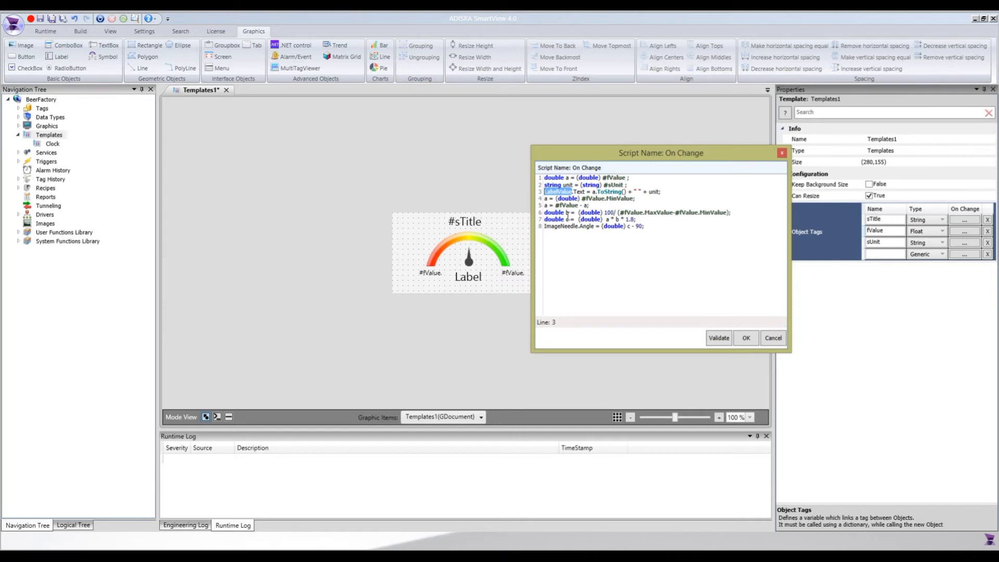
left_click_drag(578, 226, 544, 226)
double_click(586, 227)
left_click_drag(643, 226, 540, 213)
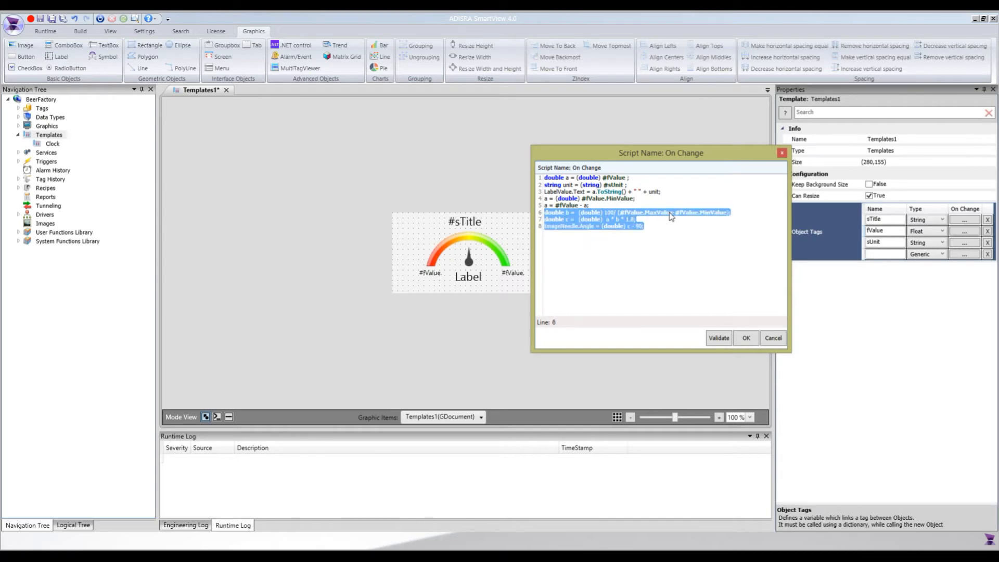
left_click(644, 241)
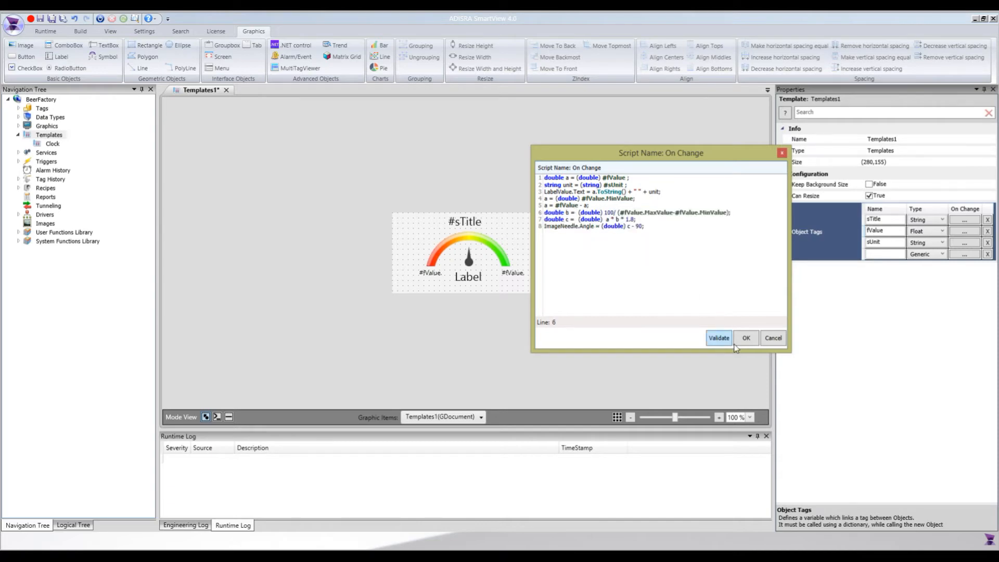
double_click(564, 226)
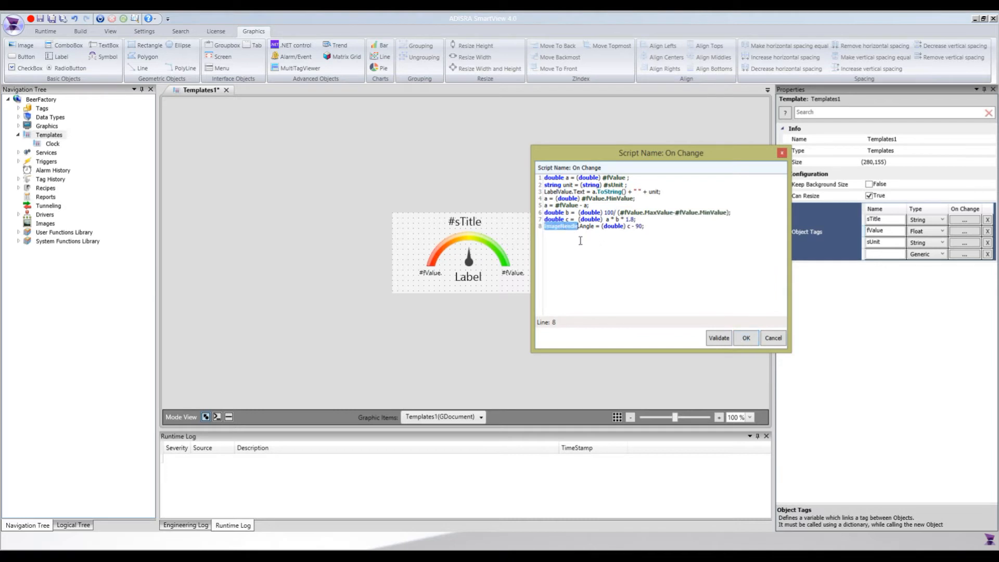
Copy the name LabelValue from the script, accept the script and rename the label below the needle LabelValue.
double_click(561, 192)
left_click(745, 339)
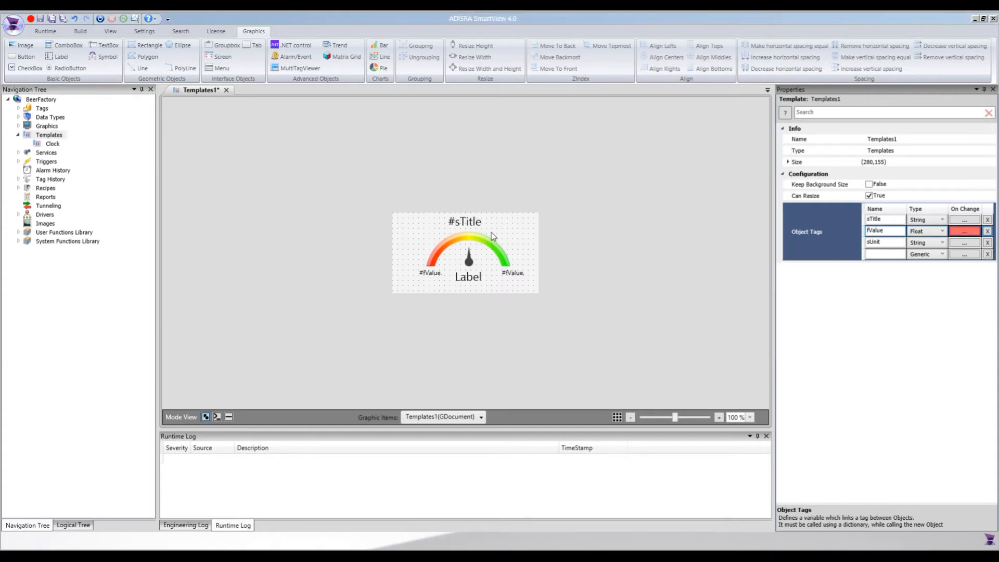
left_click(469, 281)
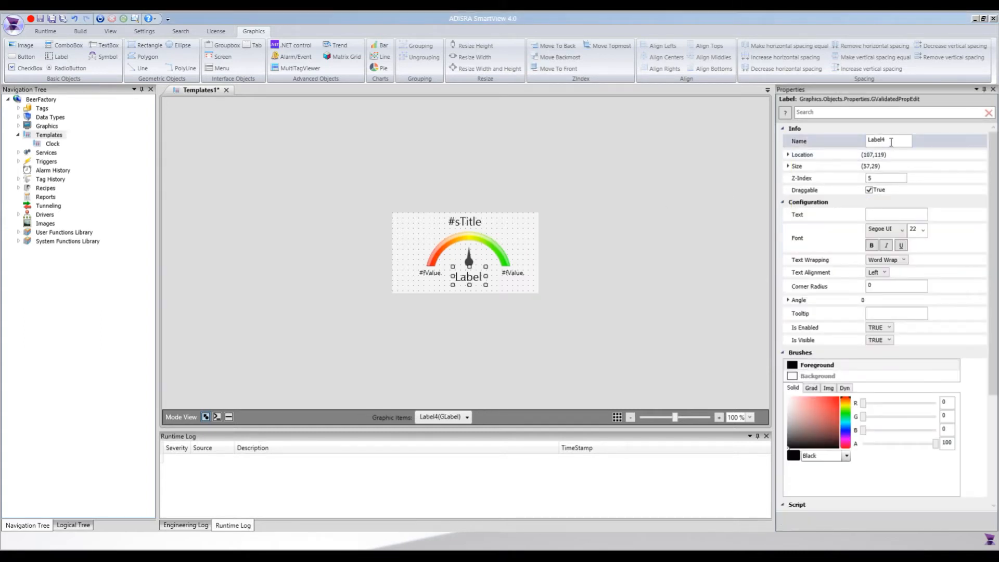
double_click(891, 142)
type("LabelValue")
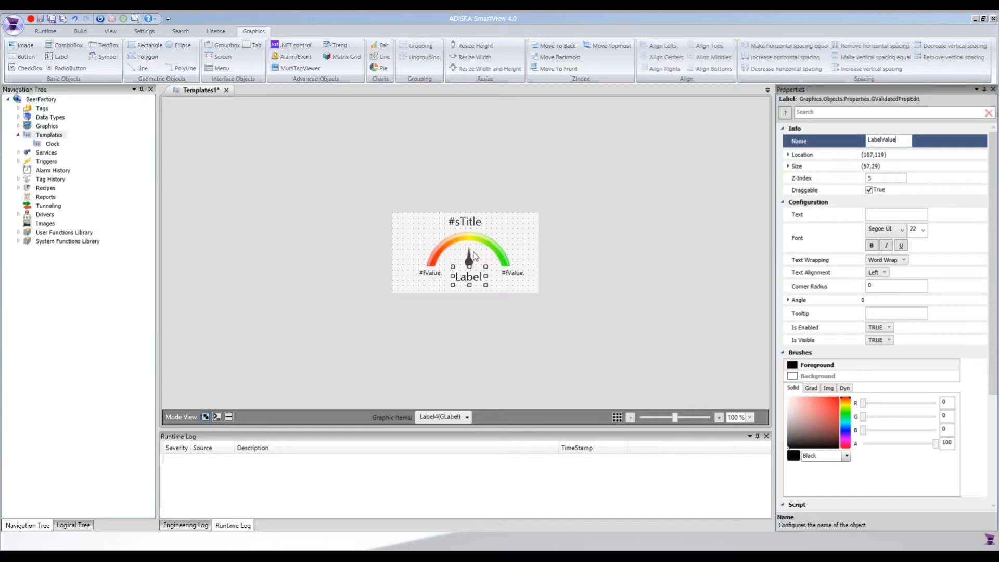
Rename the needle image ImageNeedle to match the name used in the script.
left_click(471, 261)
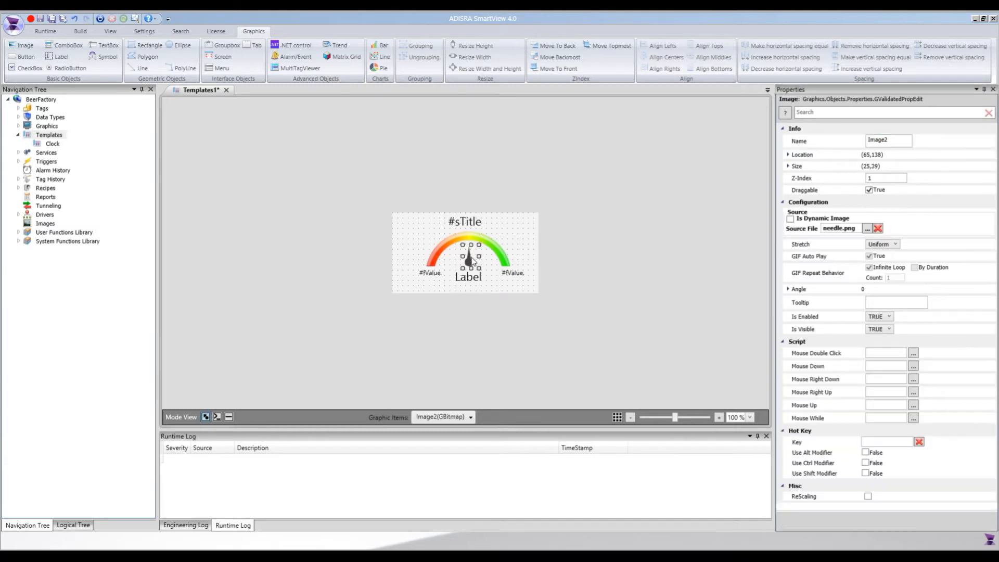
double_click(887, 141)
key("End")
key("BackSpace")
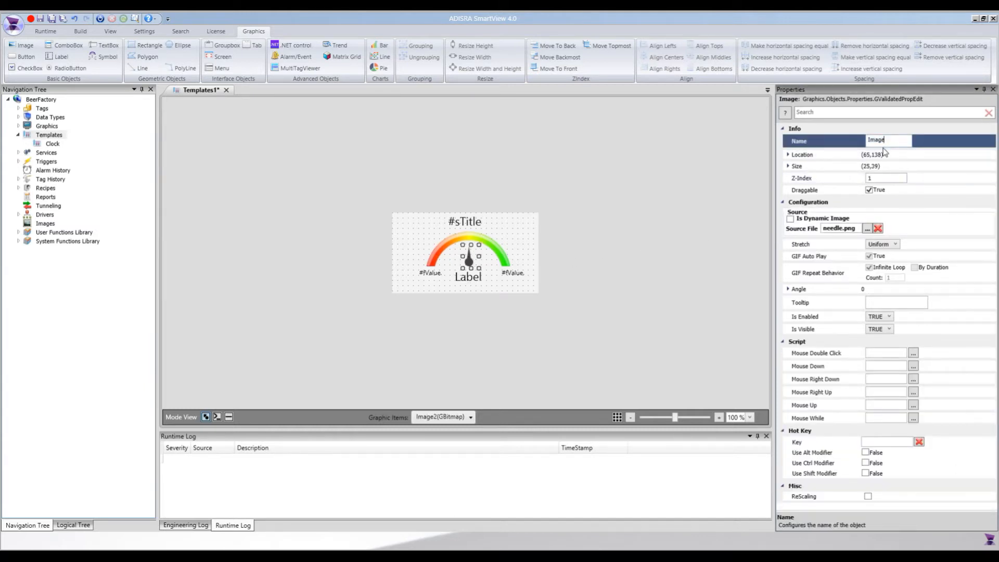
type("Needle")
left_click(659, 209)
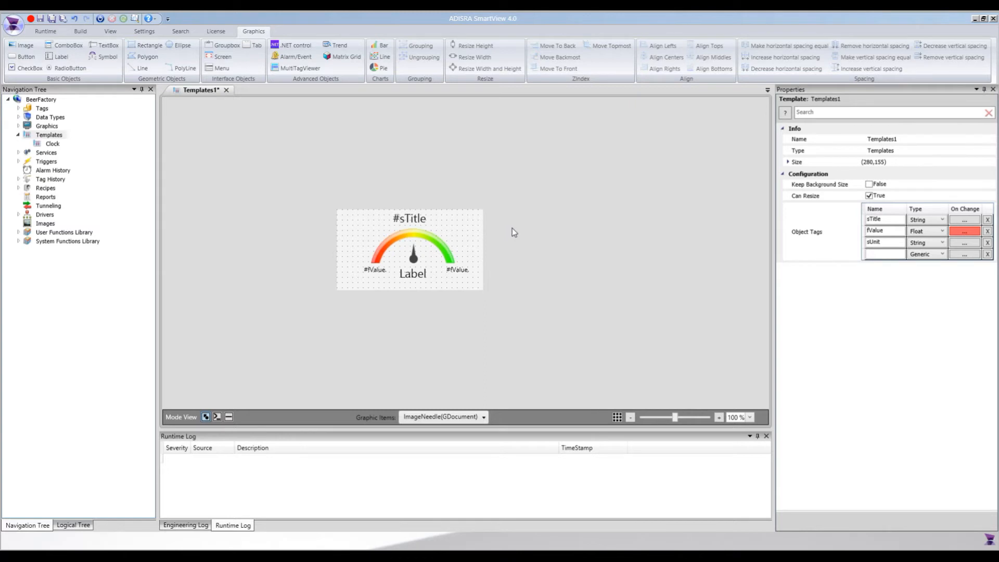
Save the template as SemiCircularGauge in the Templates folder and close it.
key("ctrl+s")
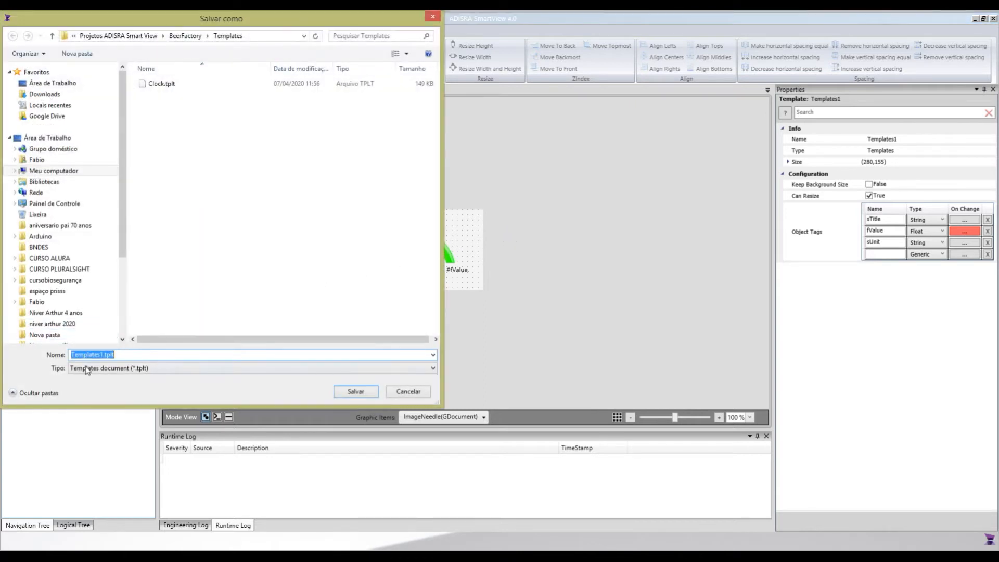
left_click_drag(101, 354, 105, 354)
double_click(104, 353)
type("SemiCircularGauge")
left_click(344, 391)
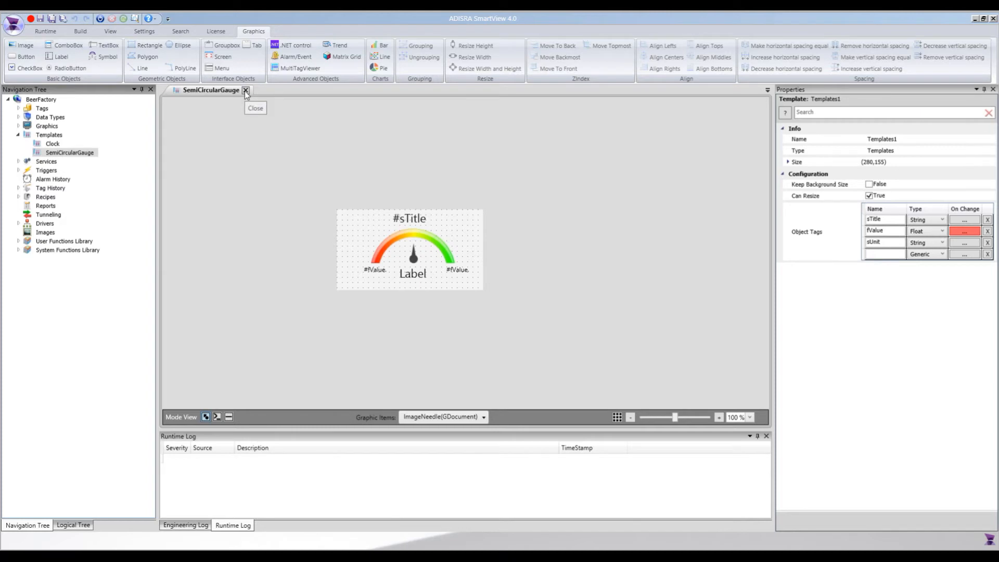
left_click(246, 90)
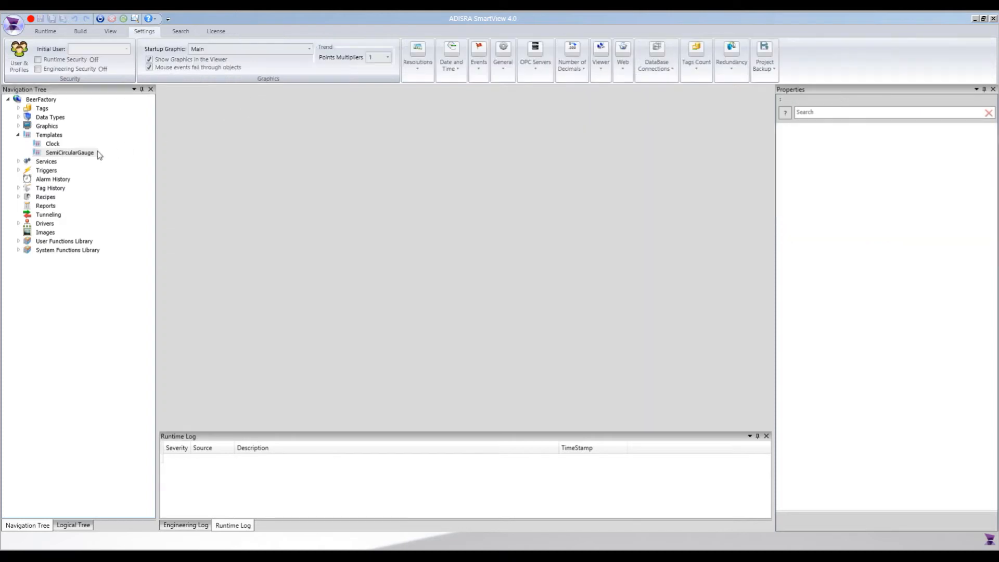
Open the Clock and SemiCircularGauge templates to view them.
double_click(52, 144)
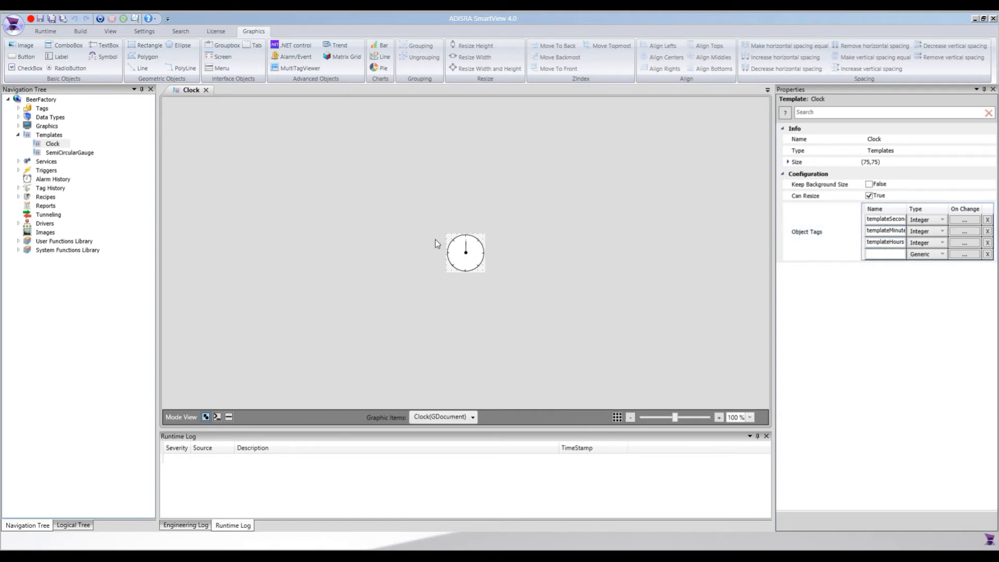
double_click(69, 152)
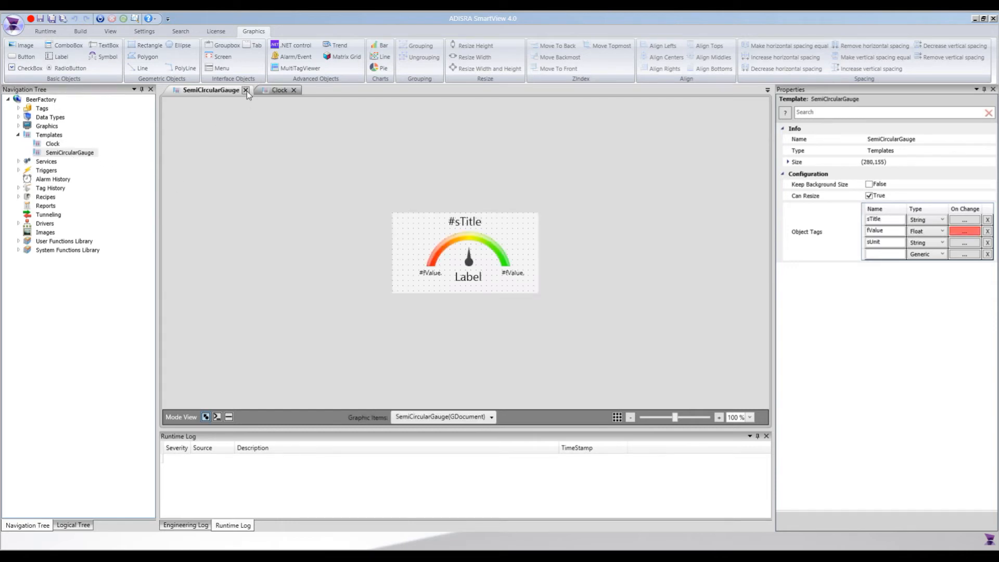
Close the SemiCircularGauge and Clock templates and collapse the Templates folder.
left_click(246, 90)
left_click(226, 89)
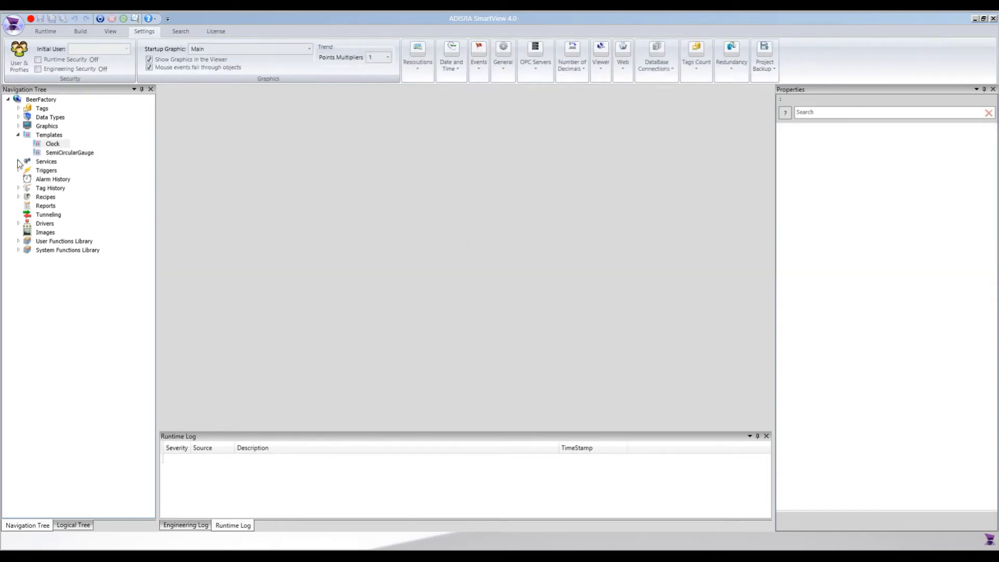
left_click(19, 134)
Open the Process graphic from the Graphics folder and look over its brewing stages.
left_click(19, 126)
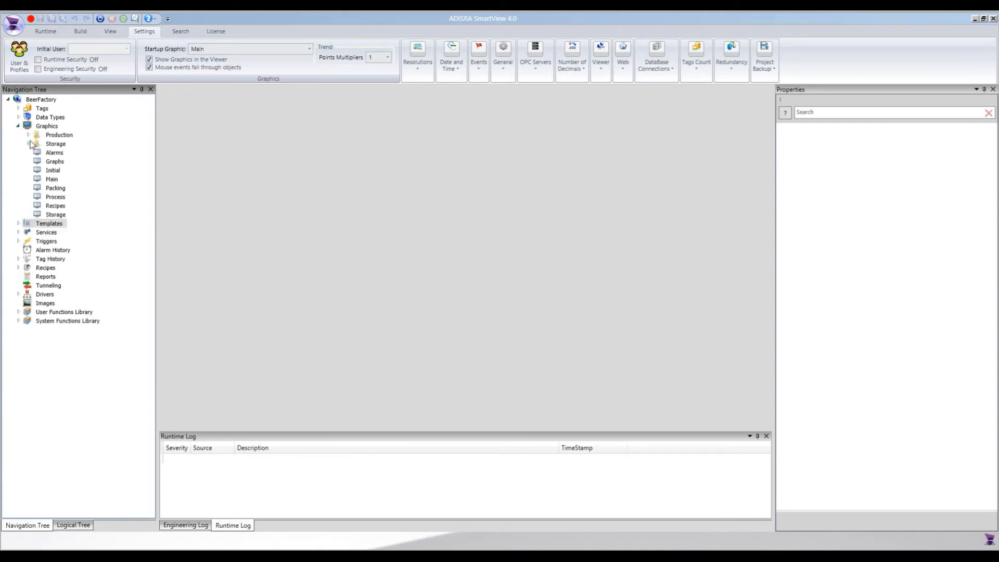
double_click(55, 197)
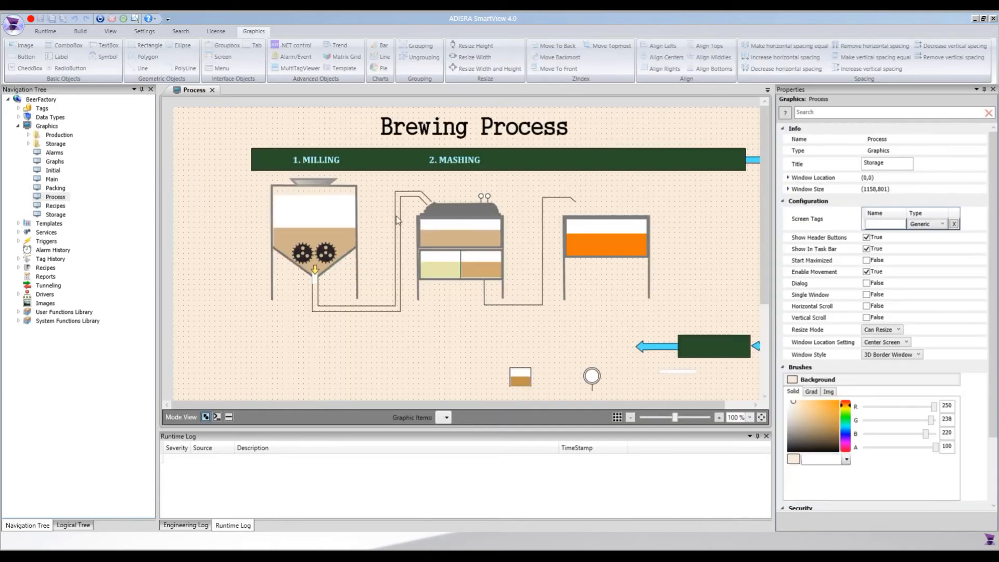
scroll(661, 216, "down", 5)
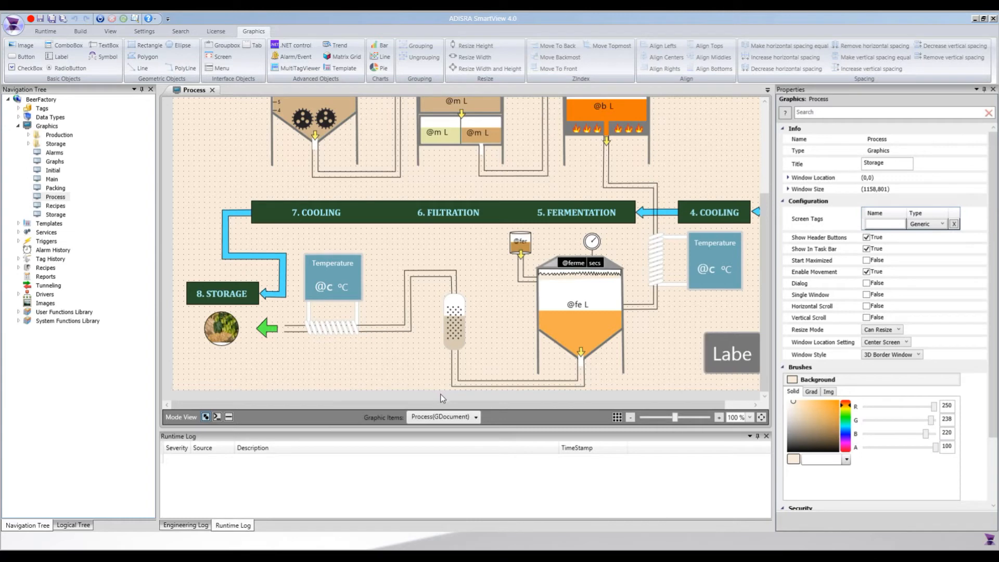
left_click_drag(446, 405, 547, 405)
scroll(495, 332, "up", 5)
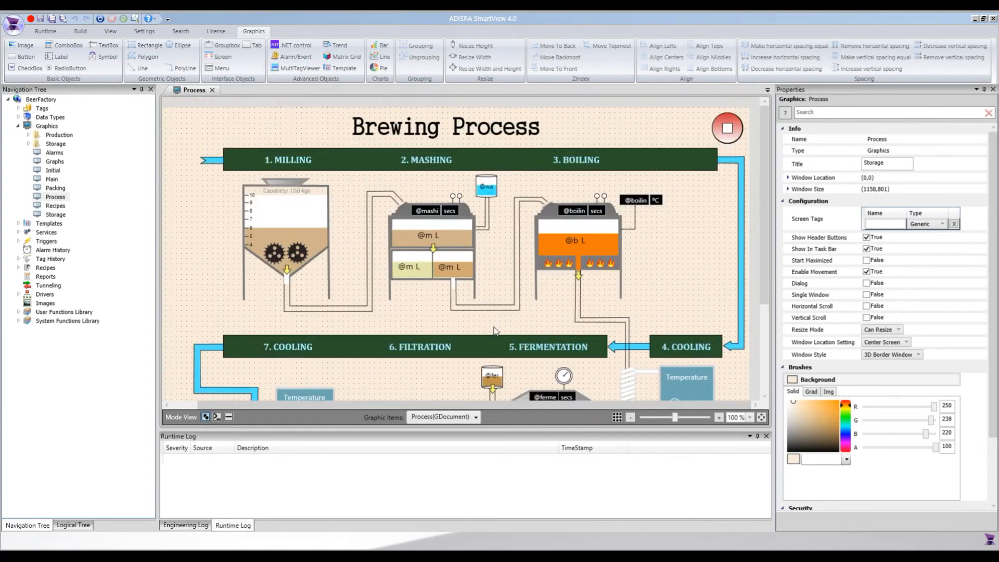
left_click_drag(369, 405, 397, 401)
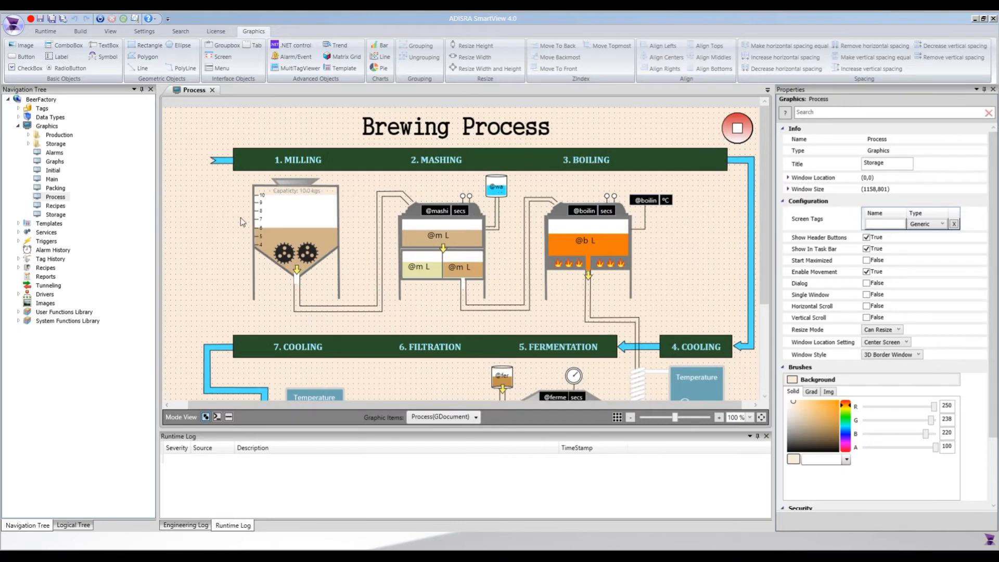
Create a new graphics document and set its window size to 600 wide by 700 high.
right_click(56, 127)
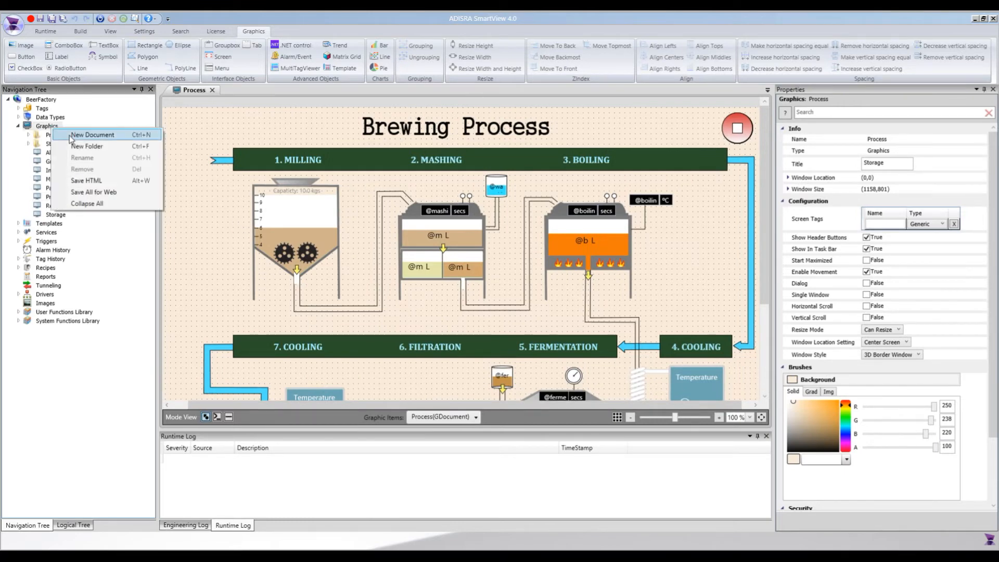
left_click(75, 137)
double_click(836, 192)
left_click(890, 203)
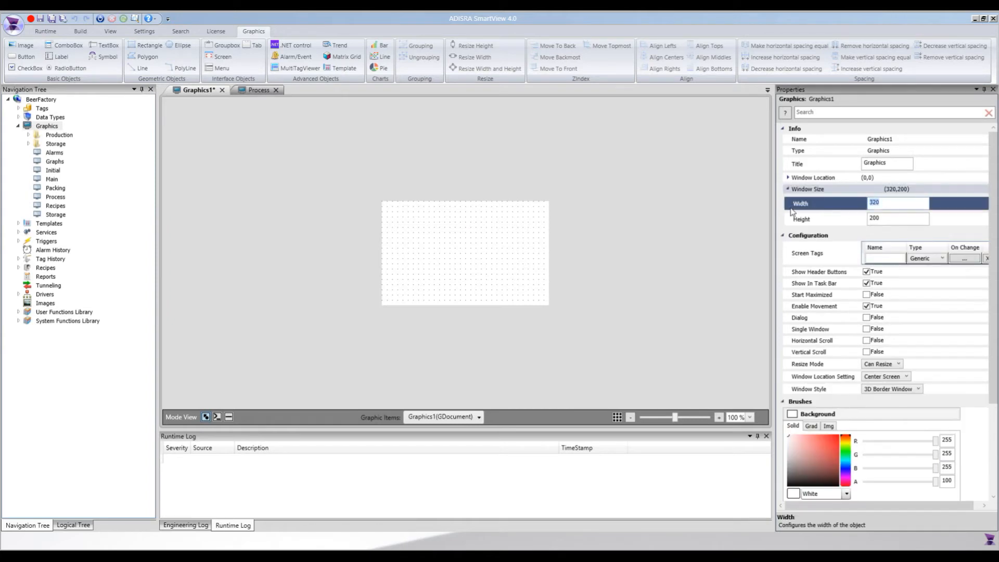
type("600")
left_click(848, 220)
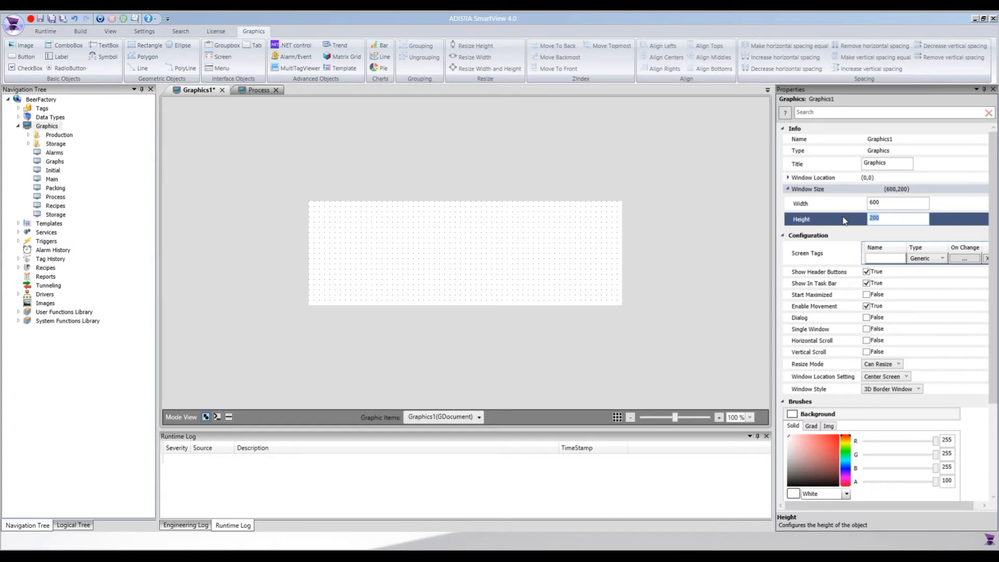
key("Return")
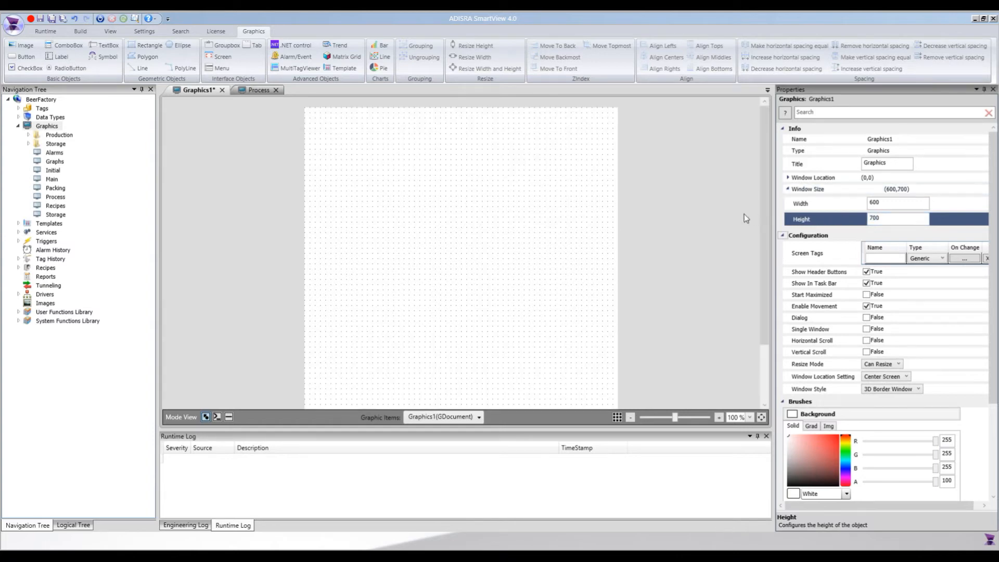
Insert a SemiCircularGauge template object in the upper part of the new graphic, at about (72,157).
left_click(341, 69)
left_click(517, 234)
left_click(572, 366)
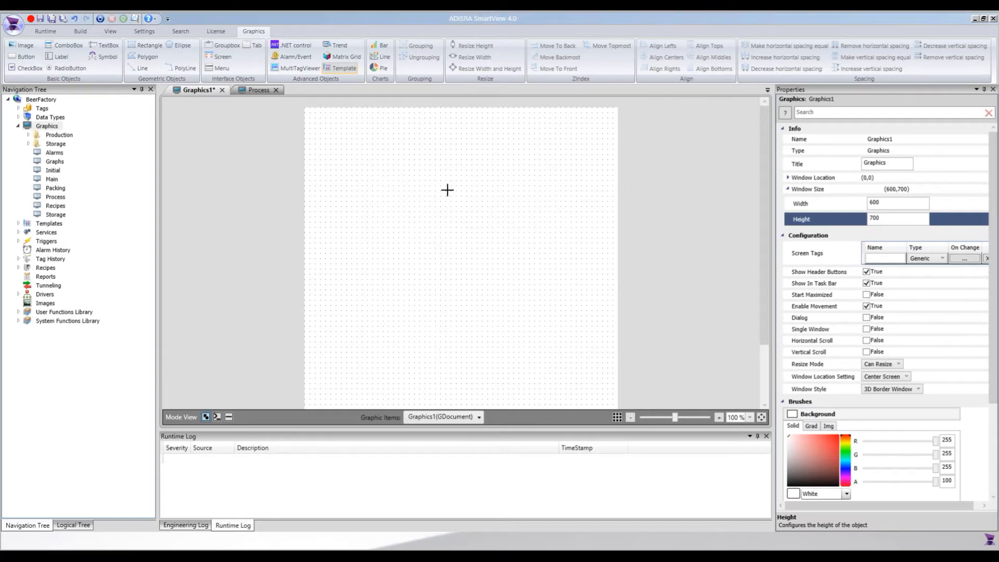
left_click(428, 169)
left_click_drag(494, 211, 450, 185)
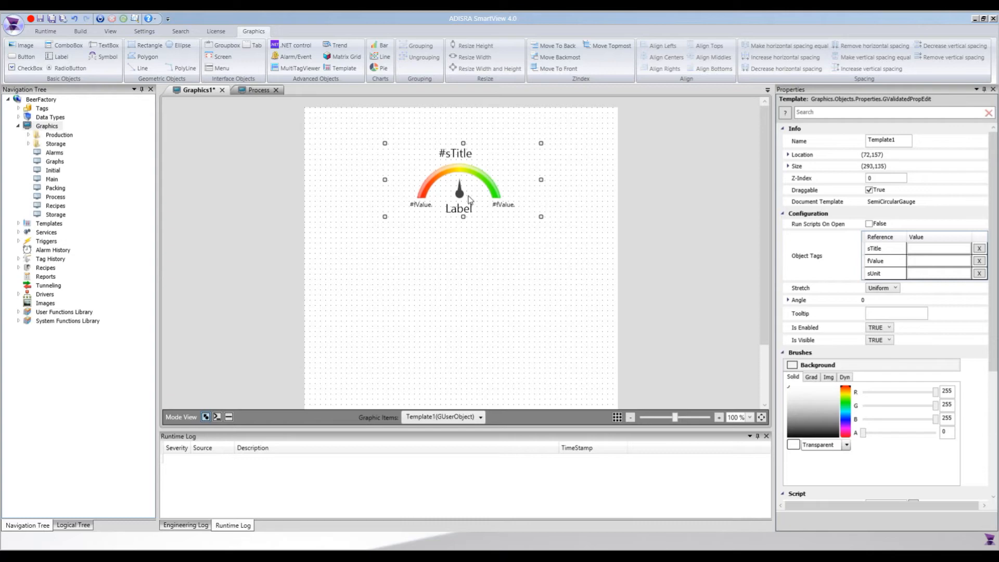
Insert a second SemiCircularGauge template object below the first gauge, at about (290,160).
left_click(338, 68)
left_click(507, 244)
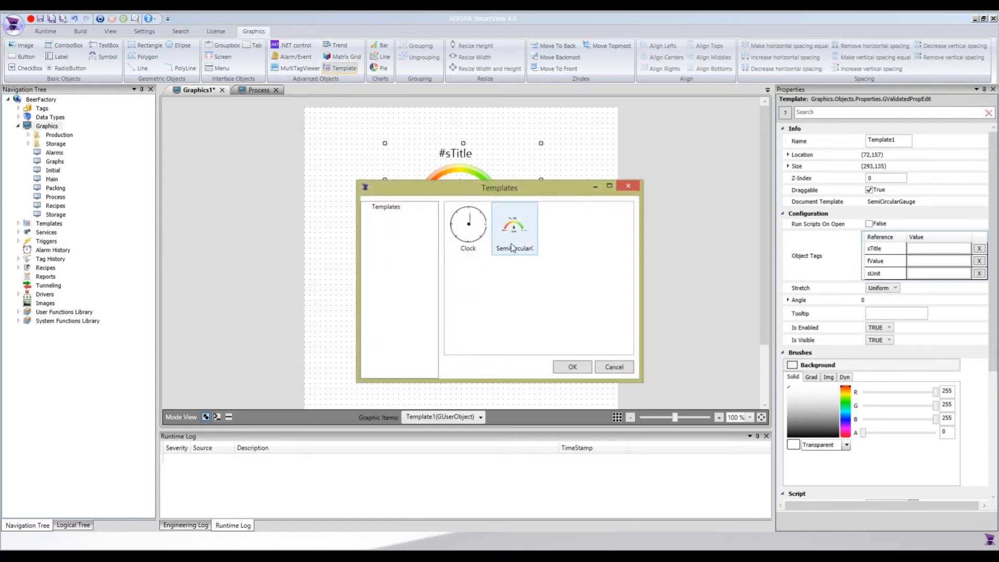
left_click(568, 370)
left_click(463, 319)
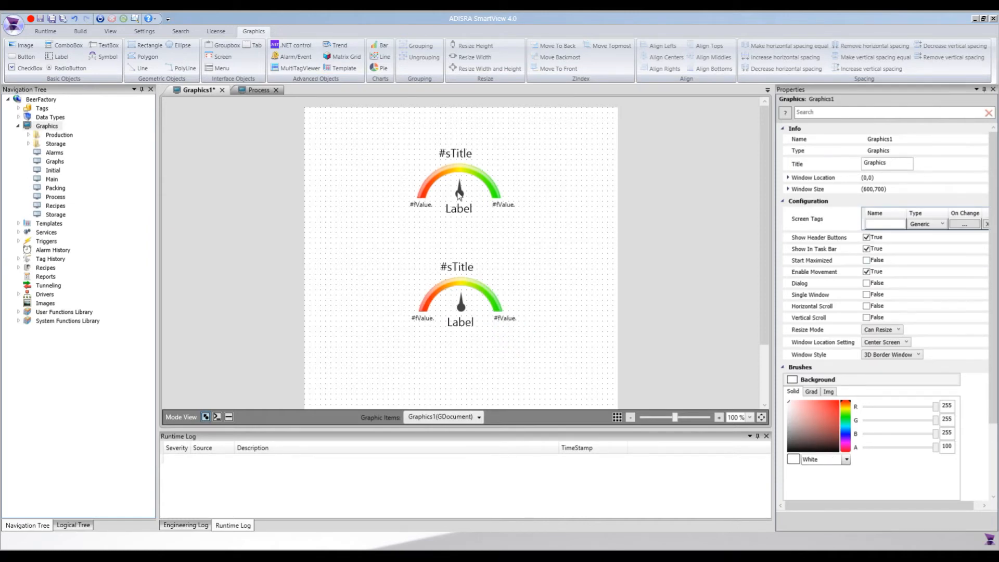
Set the upper gauge's sTitle object tag to Boiling Temperature.
left_click(458, 195)
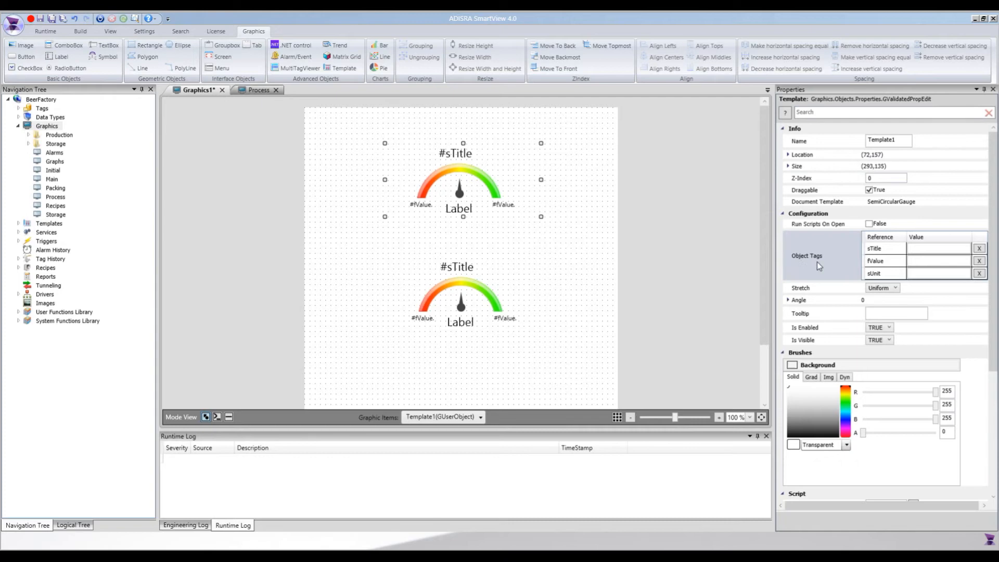
left_click(924, 248)
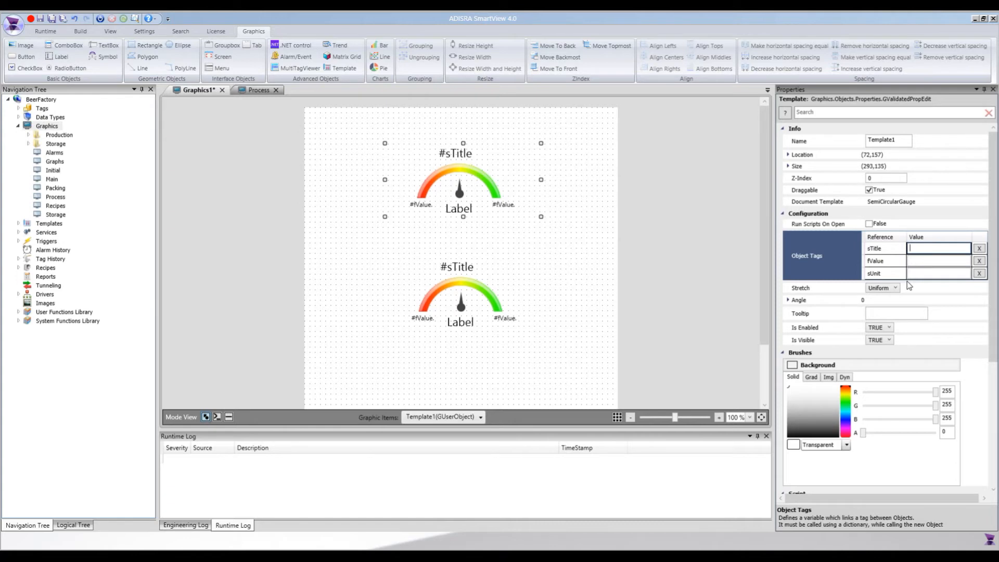
type("Boiling Temperature")
key("Return")
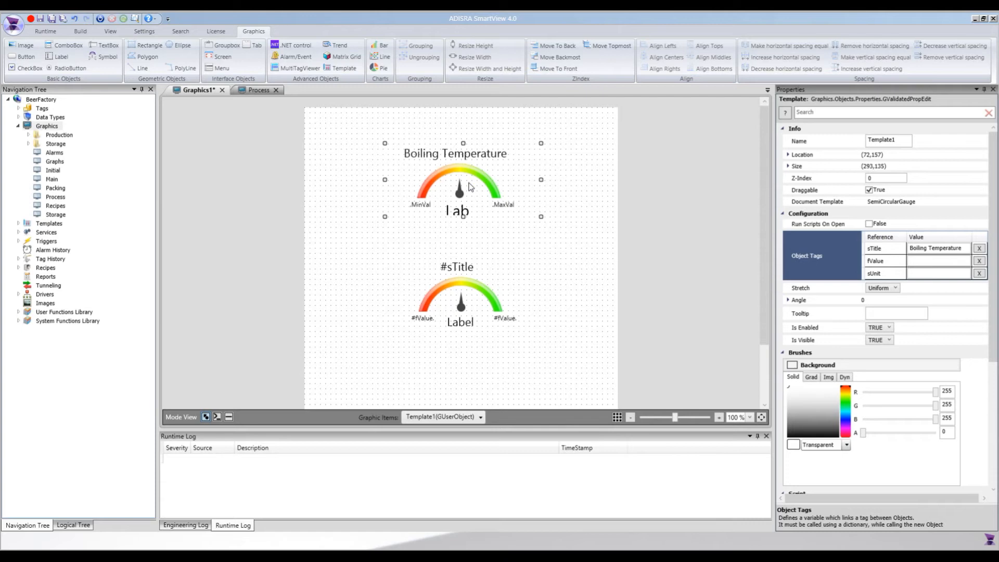
left_click(930, 261)
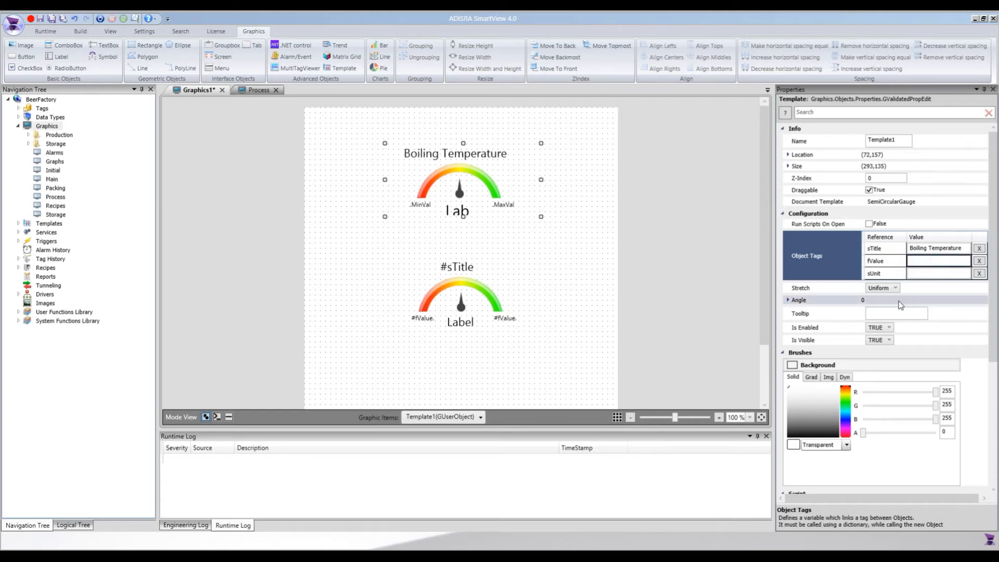
type("@")
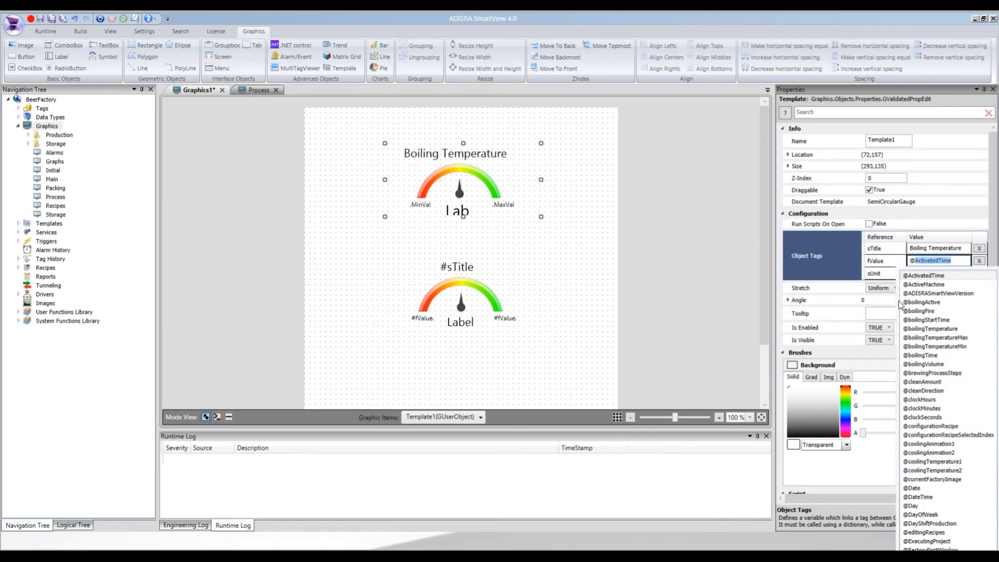
type("boi")
key("Down")
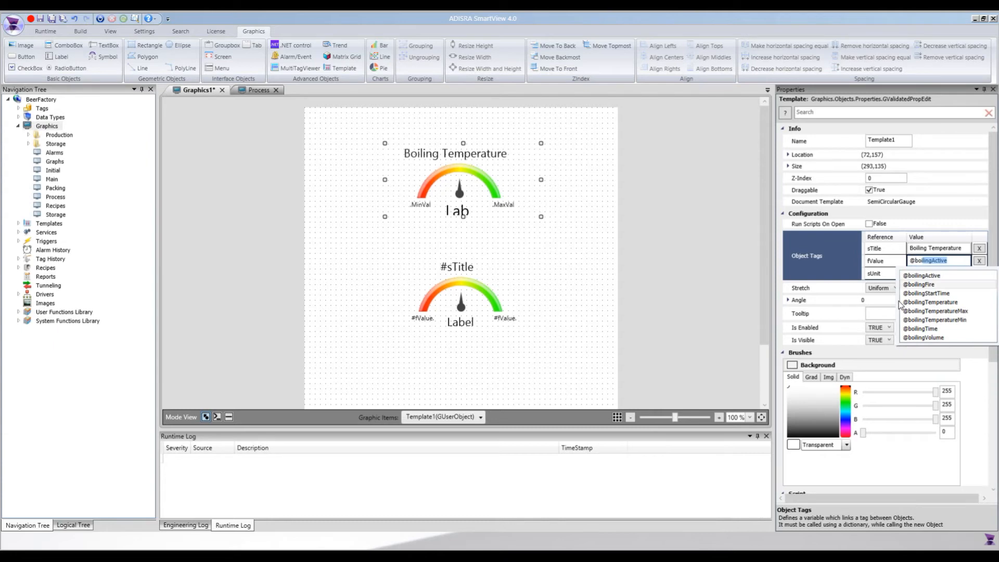
key("Down")
key("Down")
key("Down")
key("Down")
key("Down")
key("Up")
key("Up")
key("Up")
key("Return")
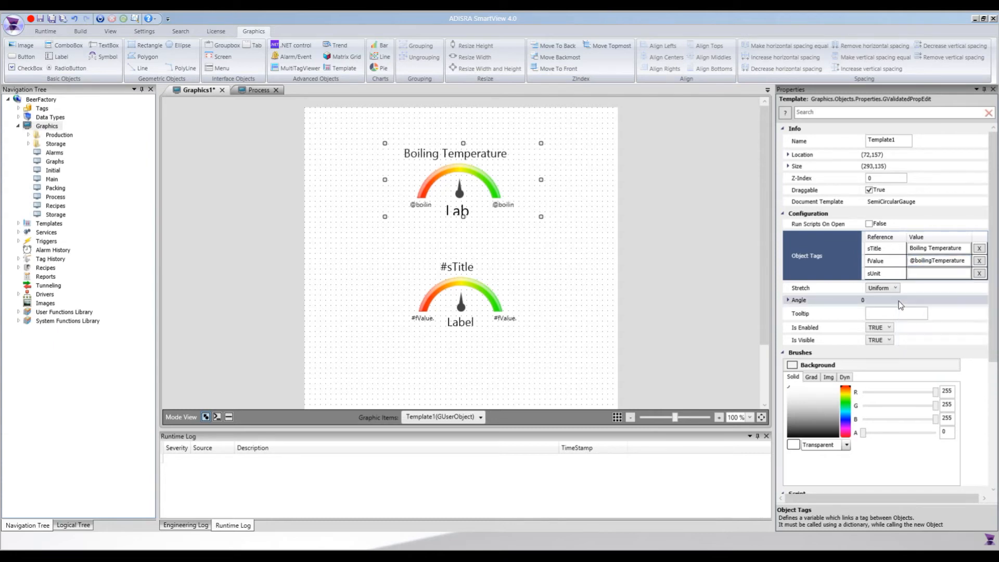
left_click(924, 273)
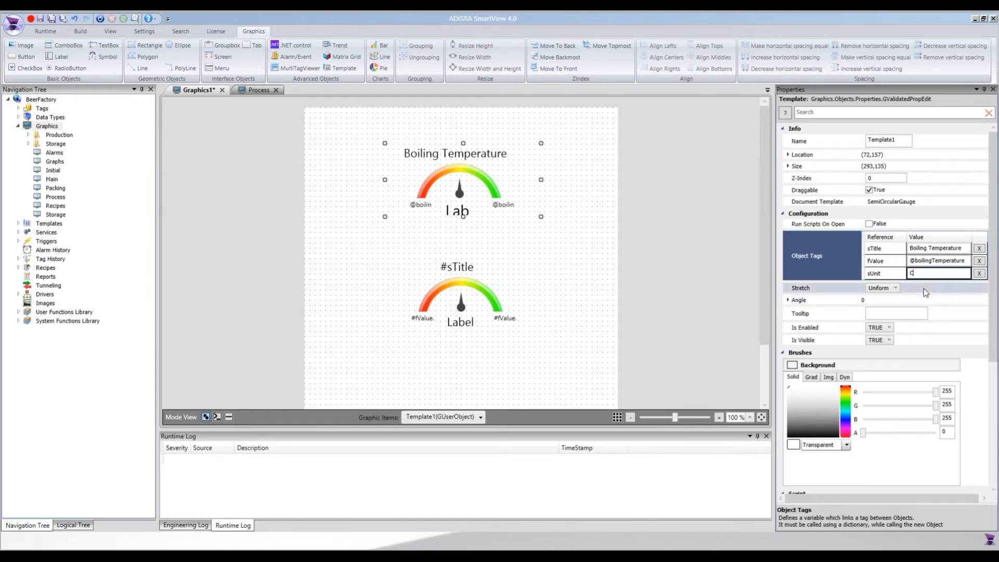
Set the lower gauge's sTitle object tag to Boiling Volume.
left_click(466, 292)
left_click(940, 249)
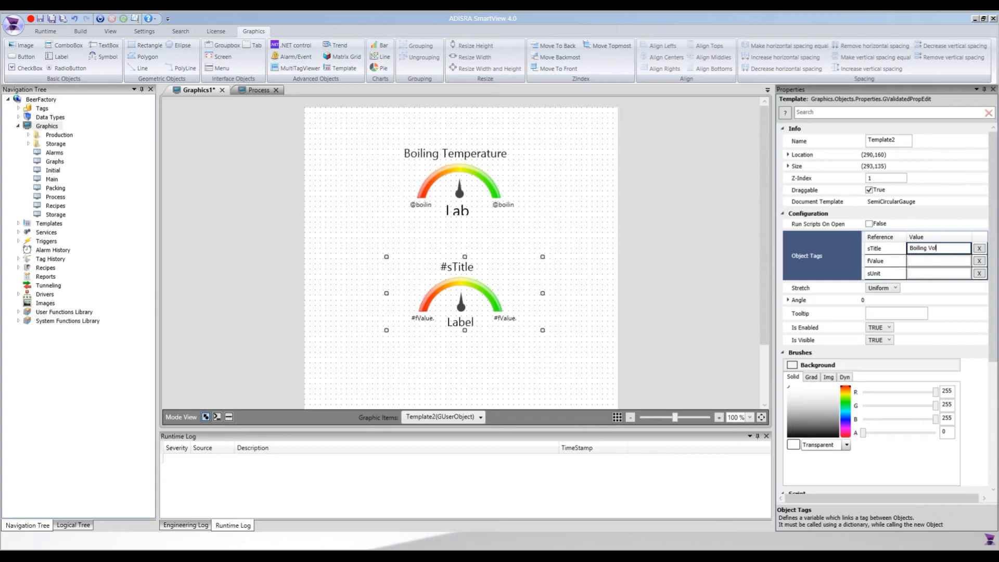
type("Boiling Volume")
key("Return")
left_click(916, 260)
type("@")
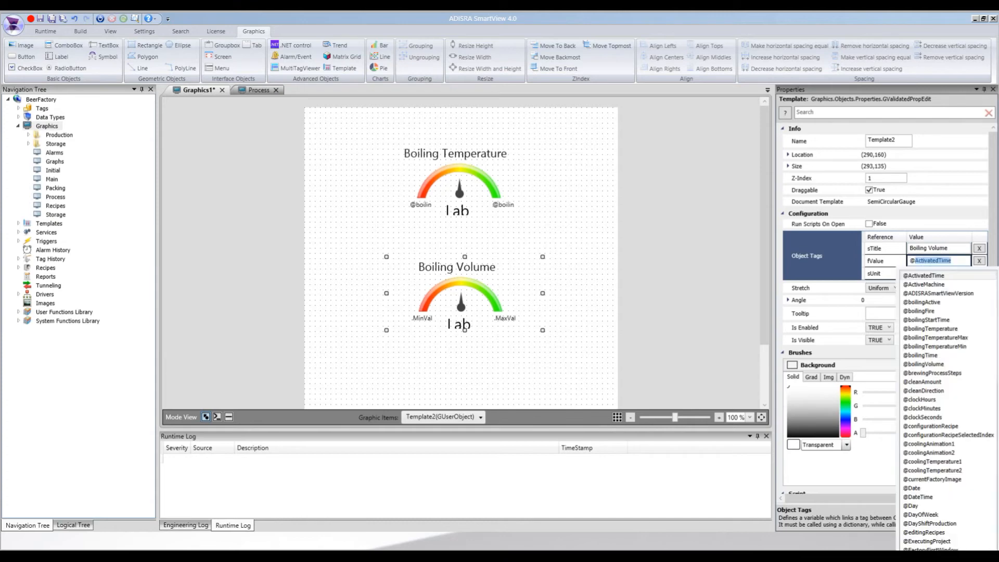
type("boiling")
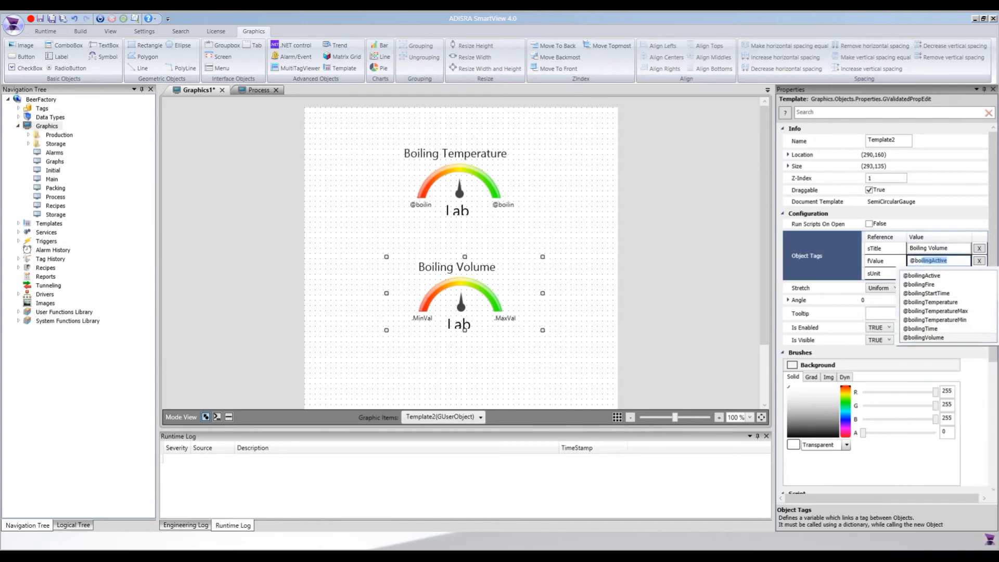
left_click(924, 337)
left_click(921, 274)
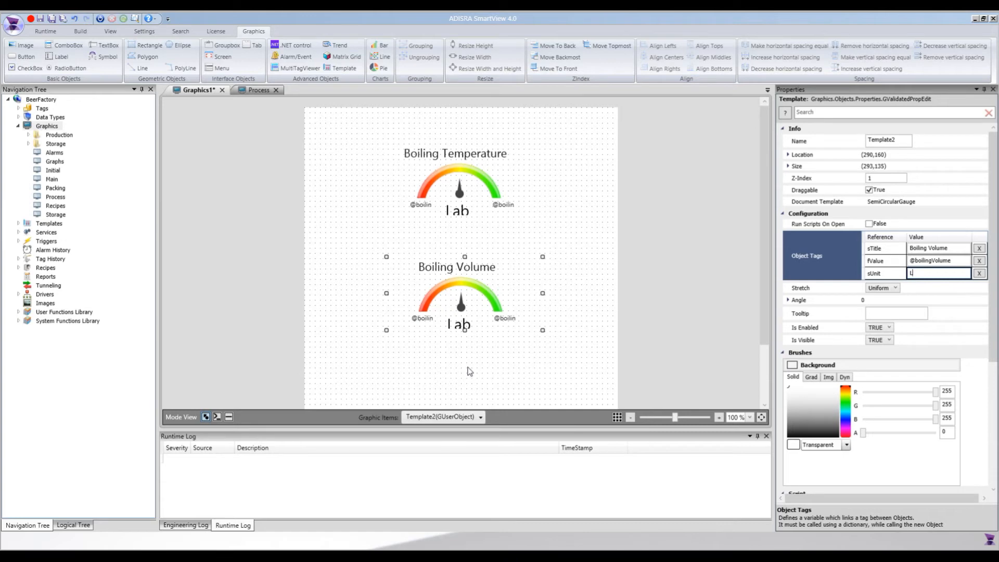
left_click(547, 289)
Save the new graphic as BoilingInformation in the Graphics folder.
left_click(489, 199)
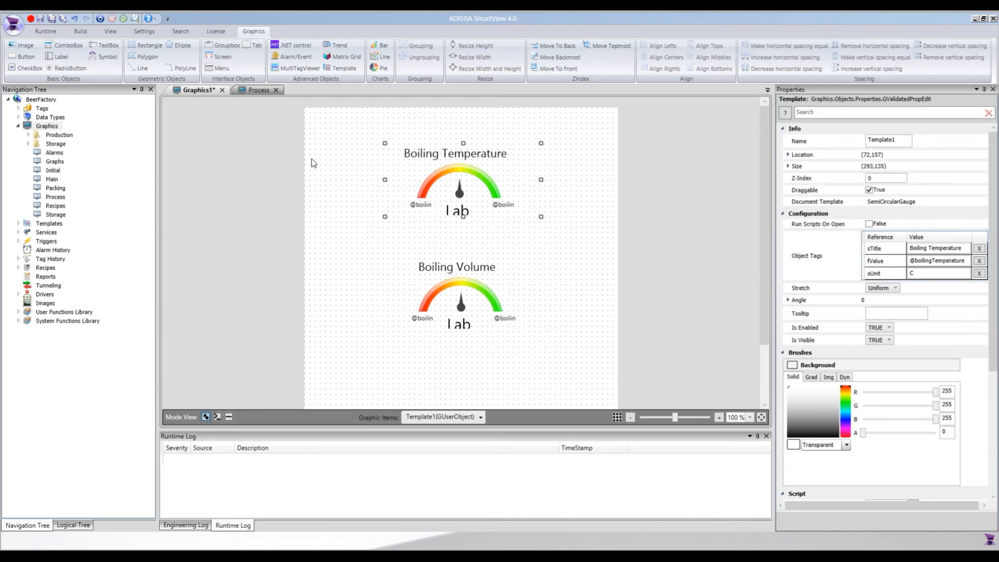
key("ctrl+s")
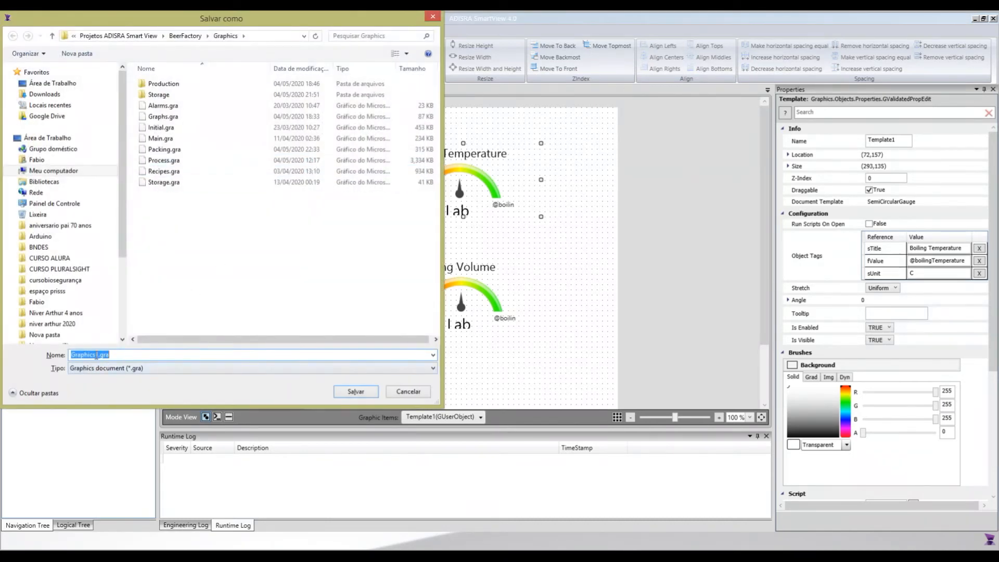
double_click(96, 355)
type("BoilingInformation")
left_click(343, 395)
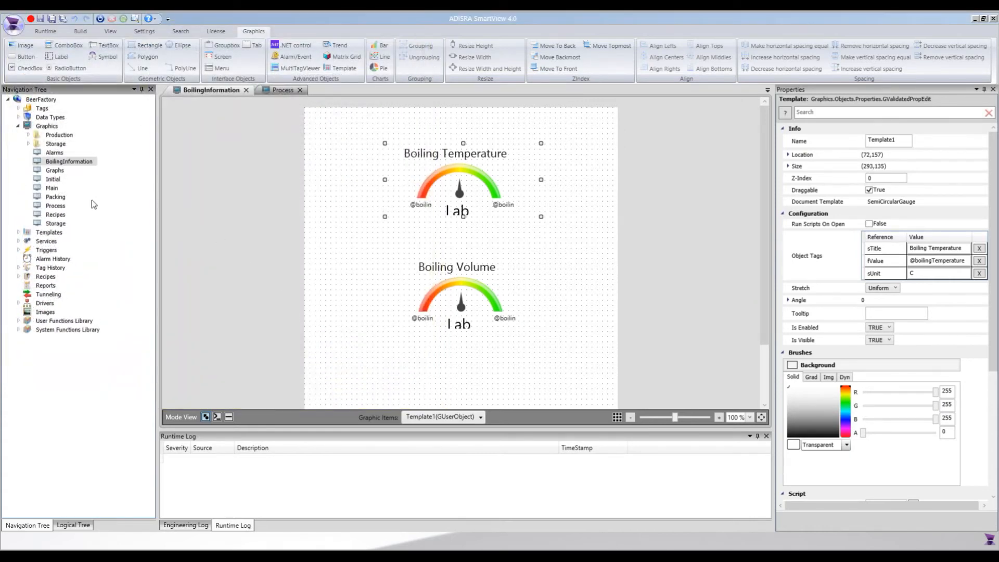
Open the SemiCircularGauge template, move the LabelValue label slightly upward to about (103,119) and save the template.
left_click(20, 232)
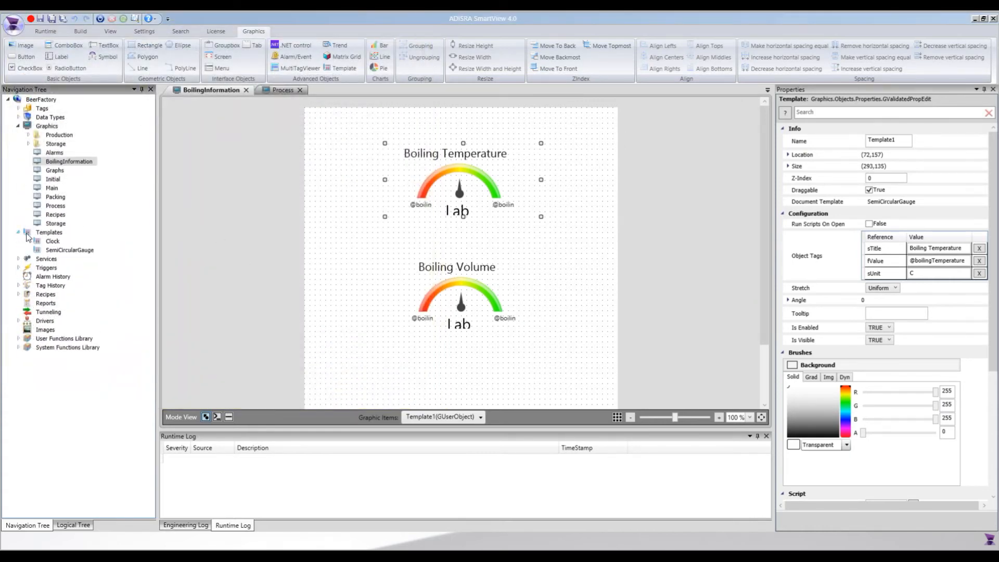
double_click(57, 250)
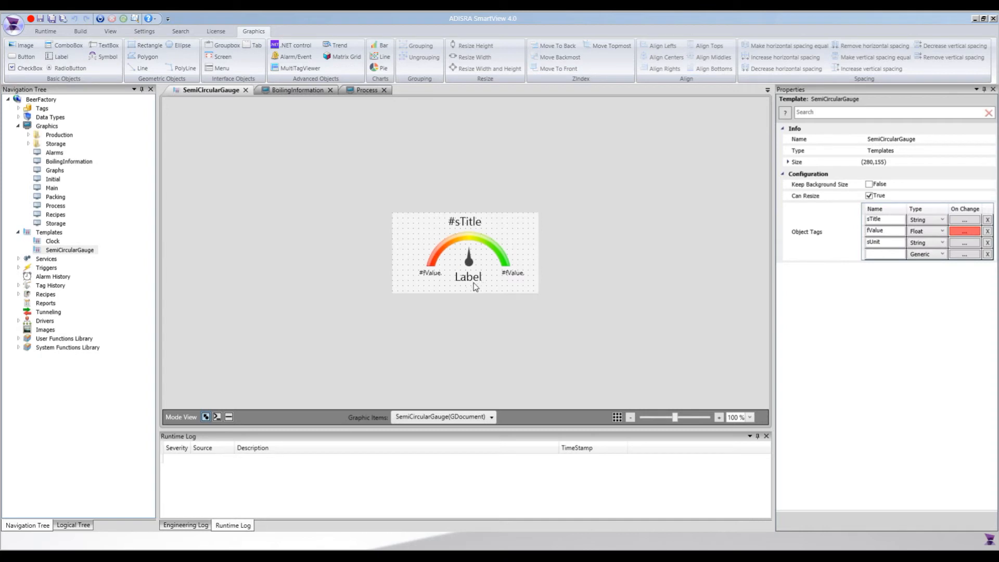
left_click(474, 285)
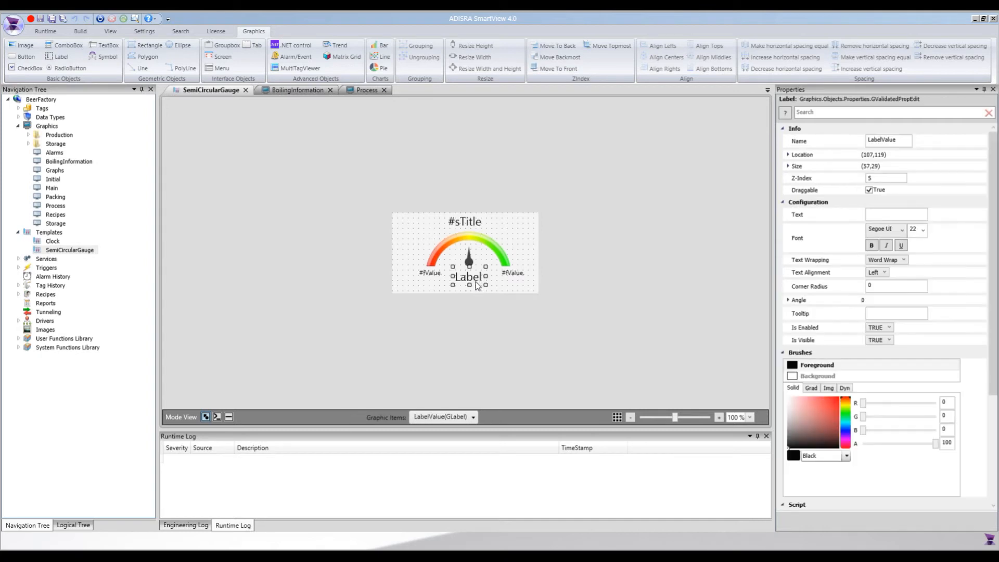
left_click_drag(475, 285, 469, 282)
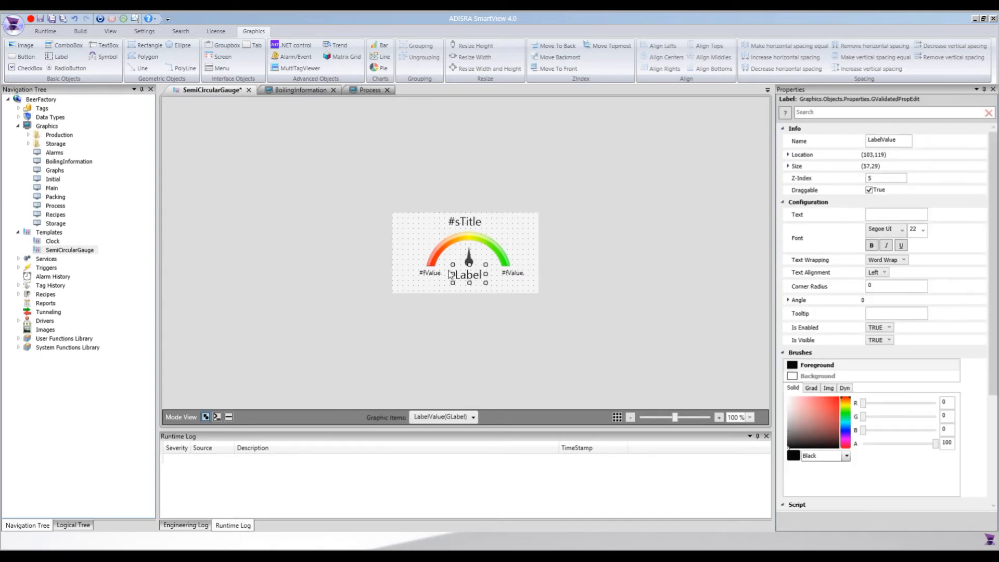
left_click(419, 233)
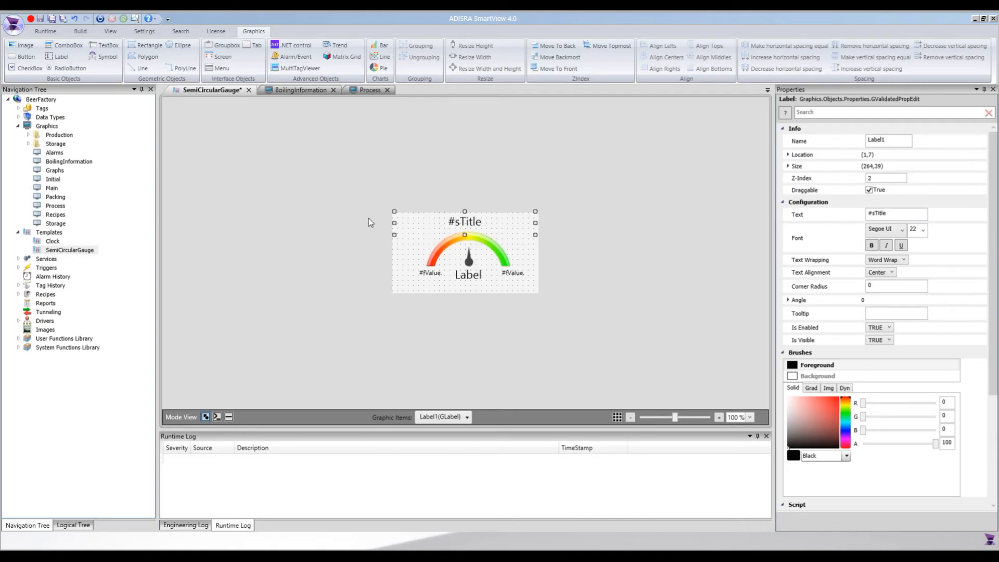
key("ctrl+s")
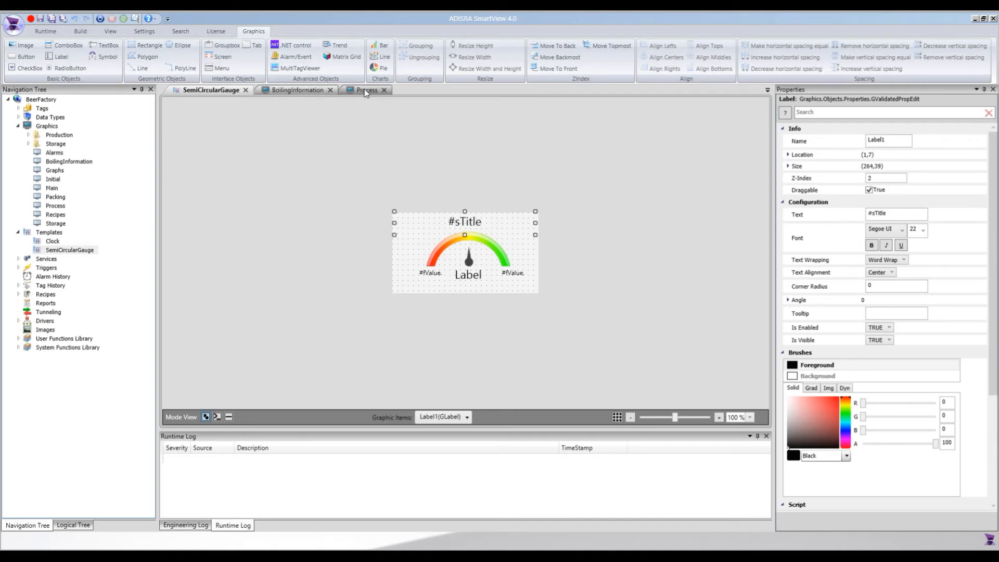
Reopen the BoilingInformation graphic and move both gauges together slightly upward on the canvas.
left_click(297, 90)
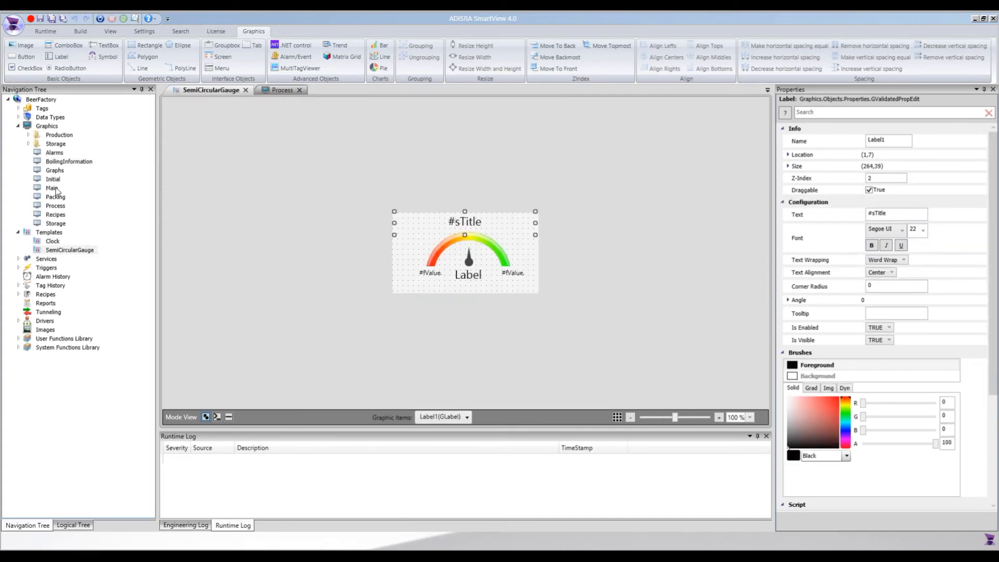
double_click(58, 162)
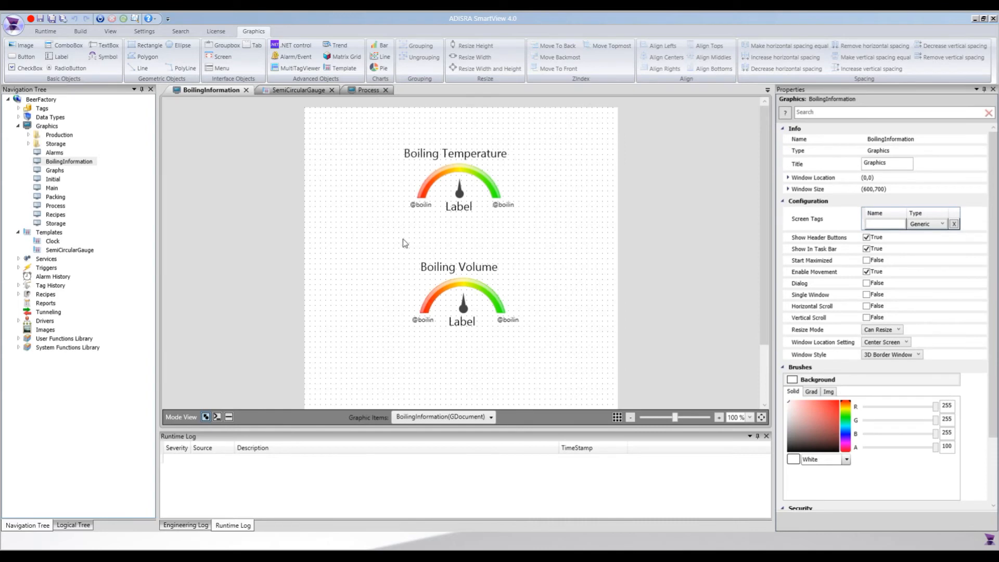
left_click(462, 294)
left_click(451, 190, "ctrl")
key("Up")
key("Up")
key("Up")
key("Up")
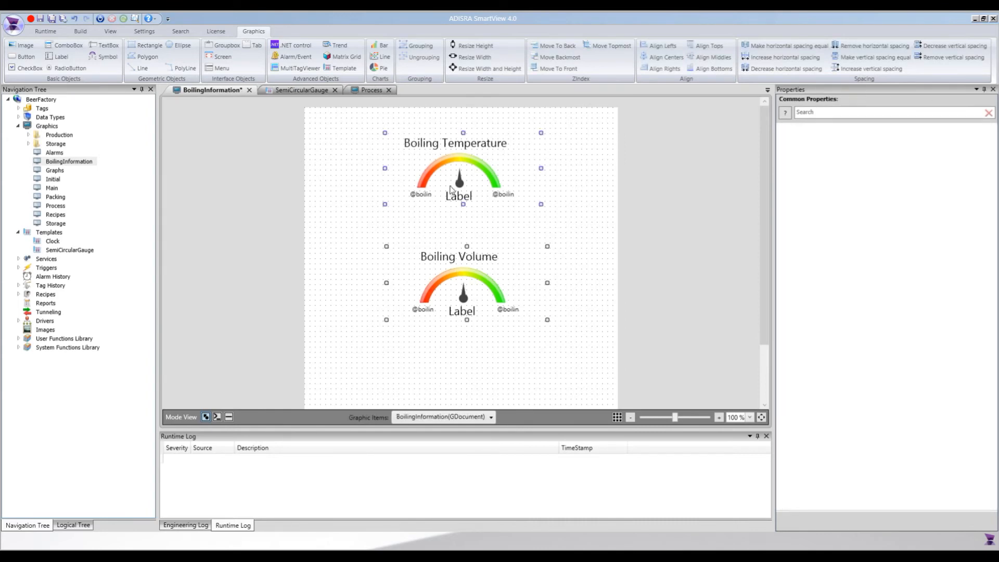
left_click(585, 196)
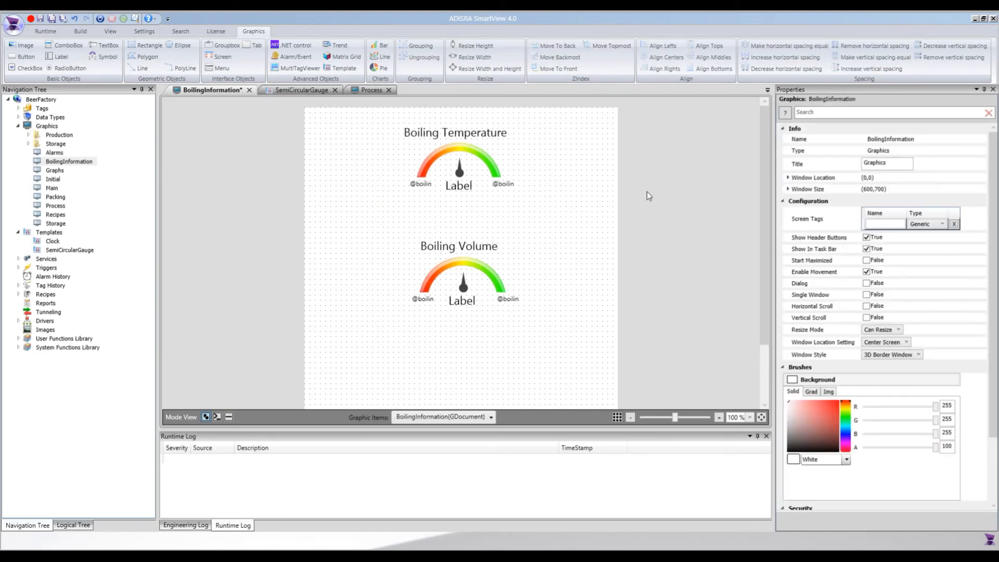
Set the BoilingInformation graphic's window size to a width of 400 and a height of 500.
left_click(787, 189)
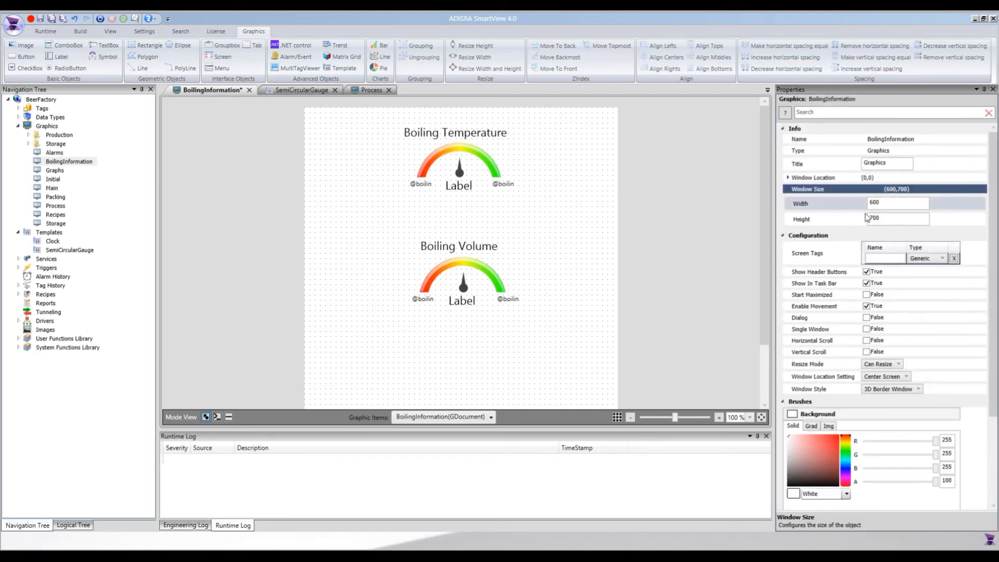
left_click(885, 206)
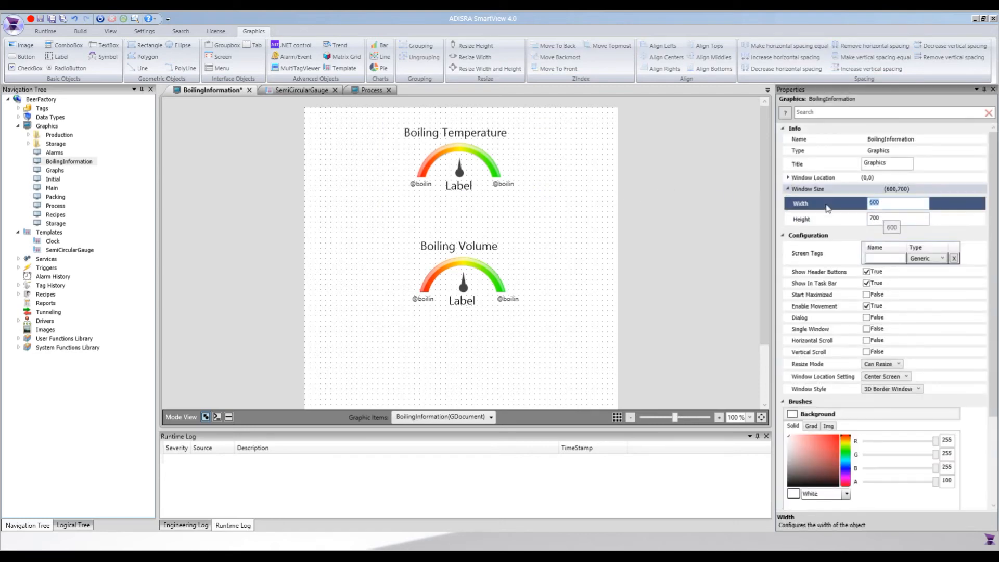
type("400")
left_click(793, 218)
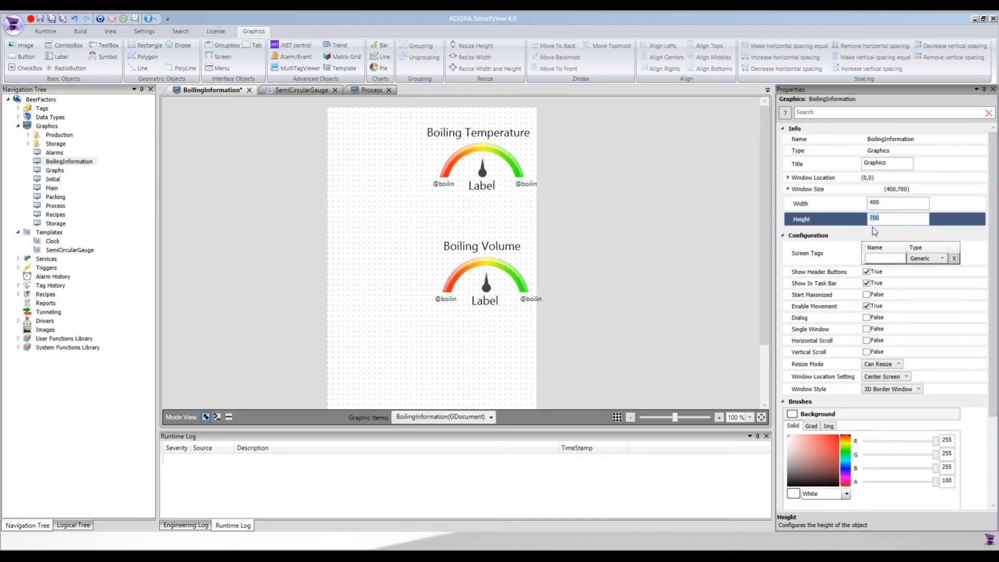
type("500")
key("Return")
Move both gauges together to the left so they sit centred in the BoilingInformation graphic, and save it.
left_click(486, 190)
left_click(479, 296, "ctrl")
left_click_drag(479, 295, 428, 302)
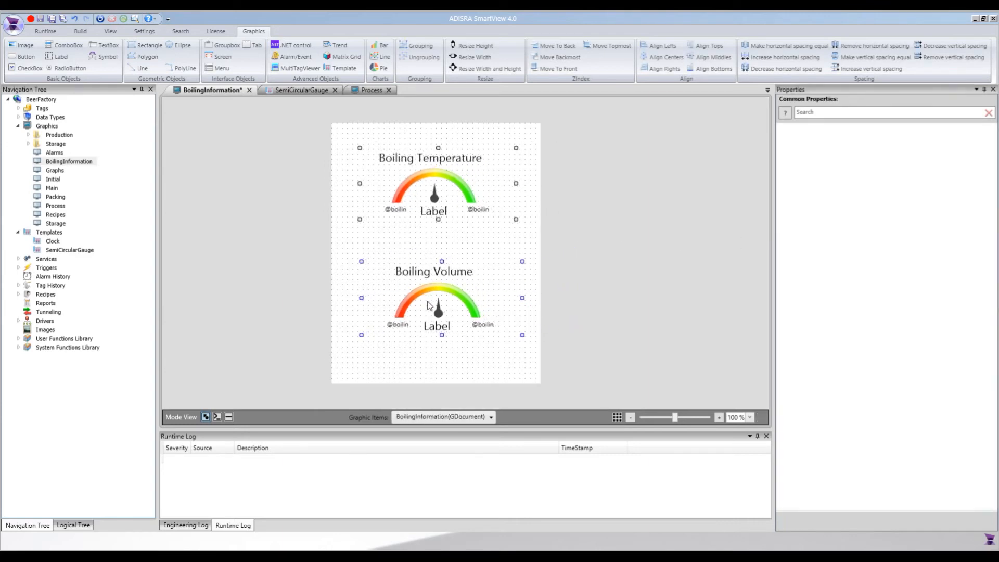
left_click(438, 372)
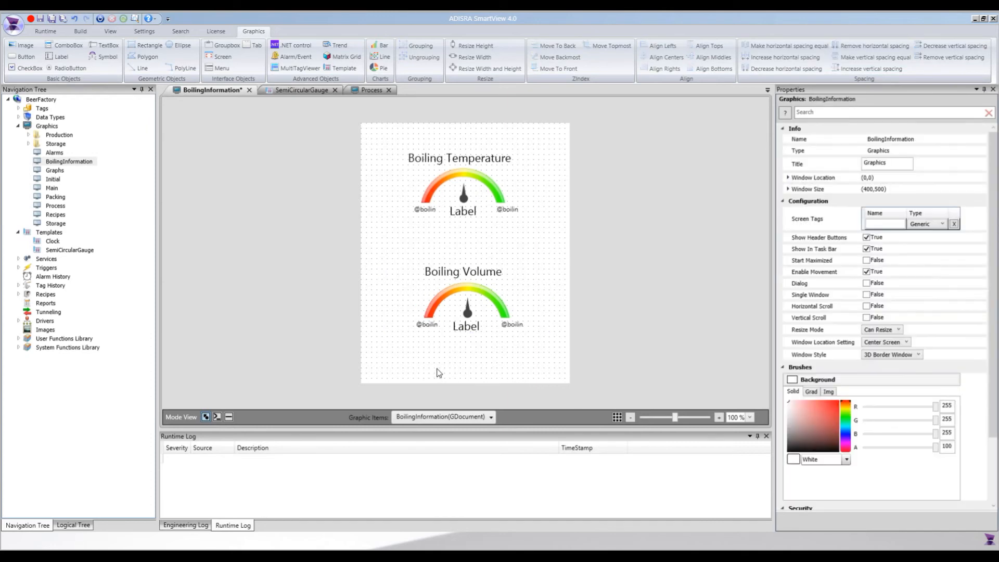
key("ctrl+s")
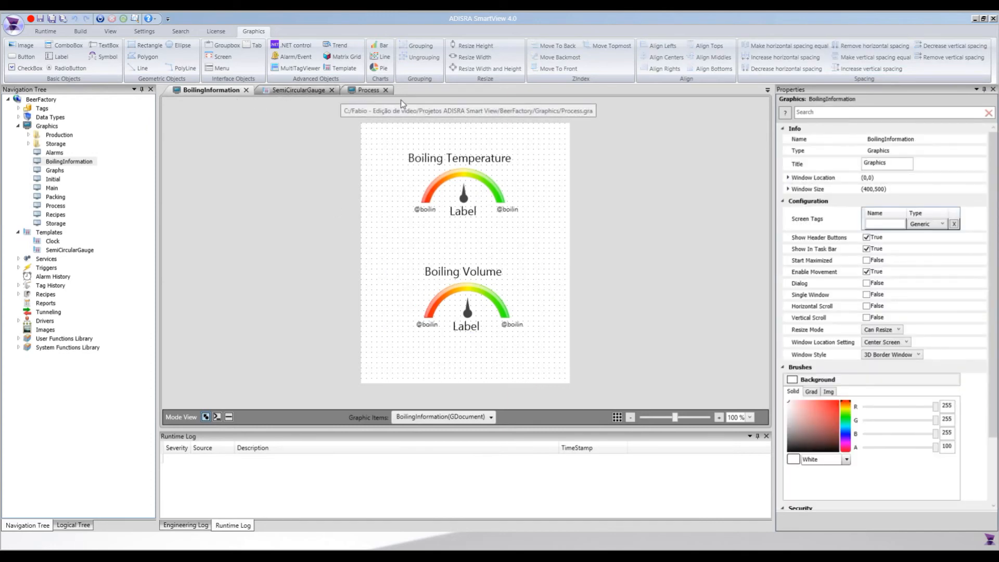
Add a button about 45 by 22 above the boiling tank in the Process graphic and set its text to Info.
left_click(366, 91)
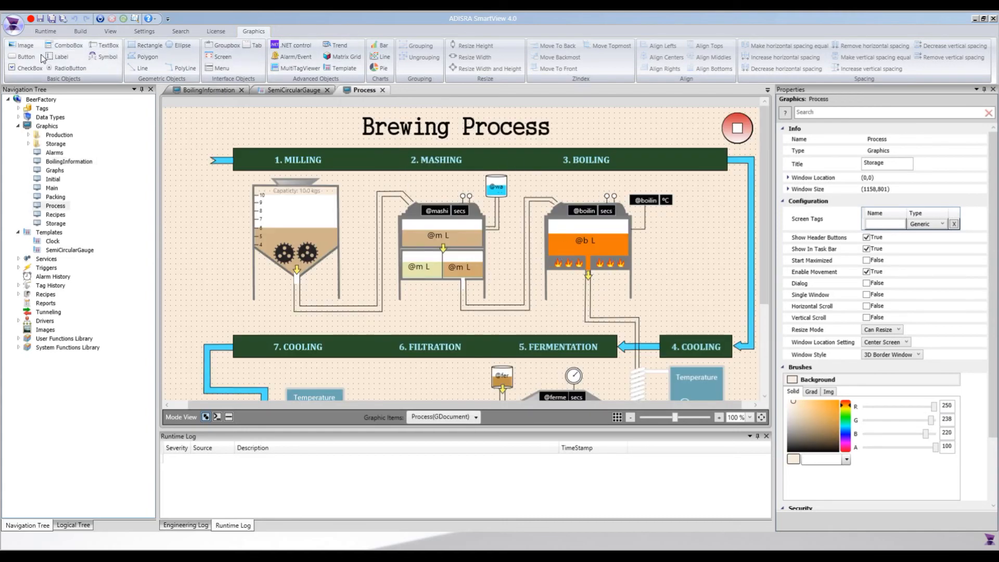
left_click(23, 56)
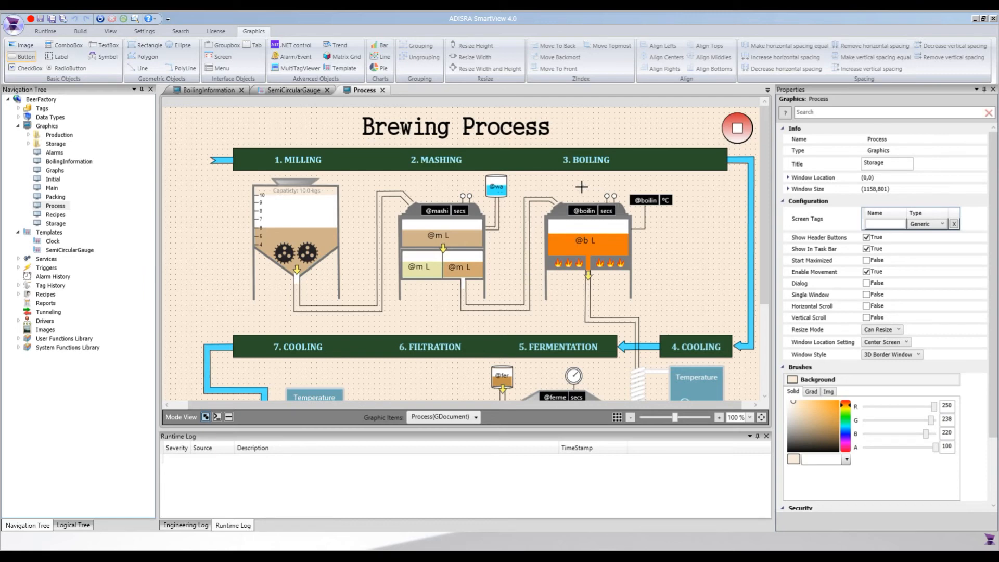
left_click_drag(576, 189, 600, 199)
left_click(889, 214)
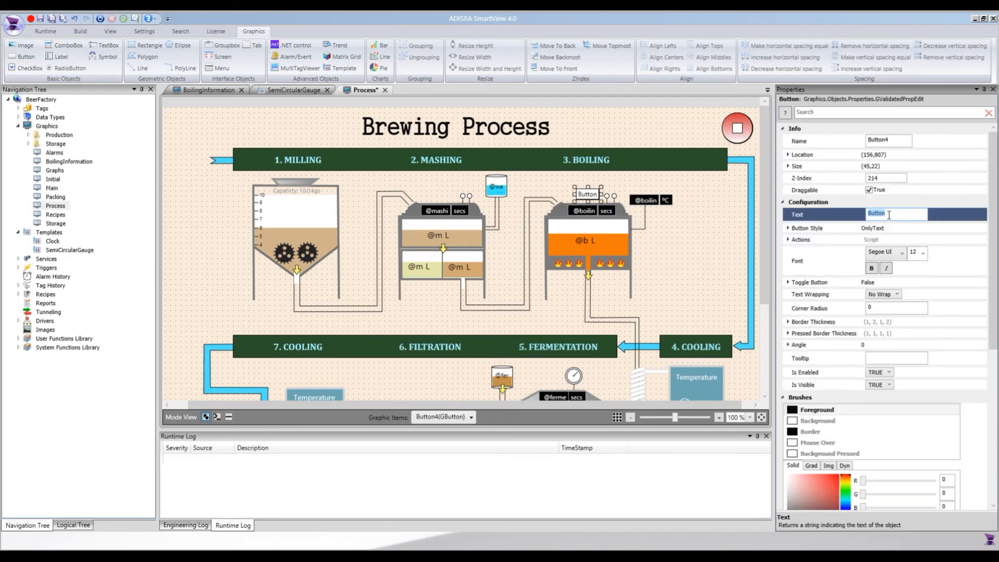
type("Info")
key("Tab")
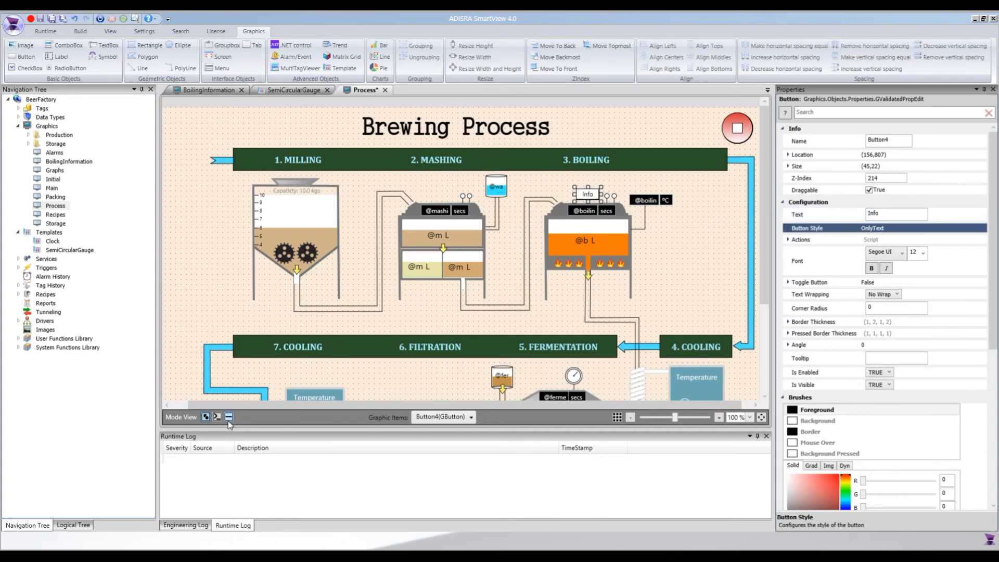
Write the Info button's Mouse Up script as SVGraphics.Open("BoilingInformation"); and save the Process graphic.
left_click(228, 417)
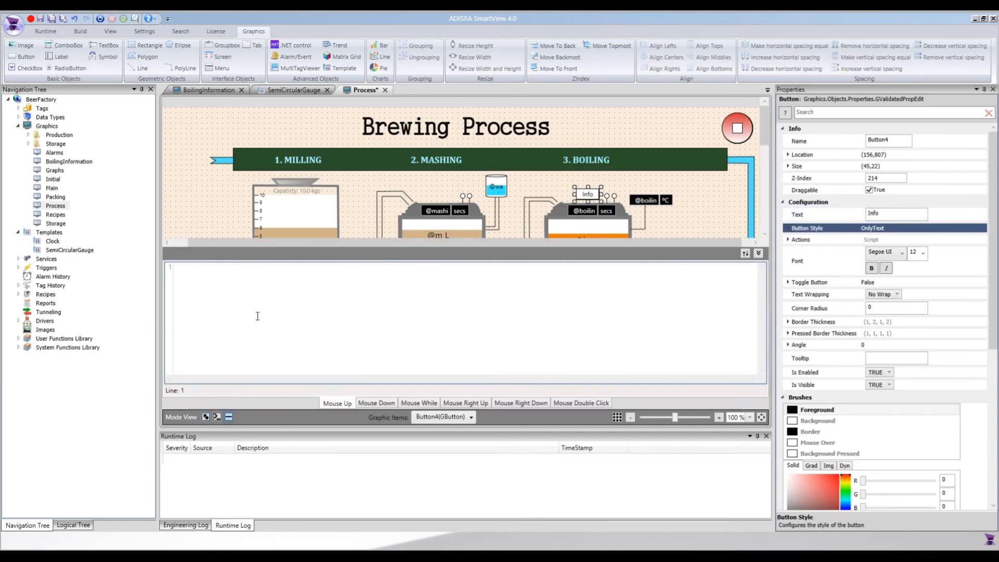
type("SVGraphics")
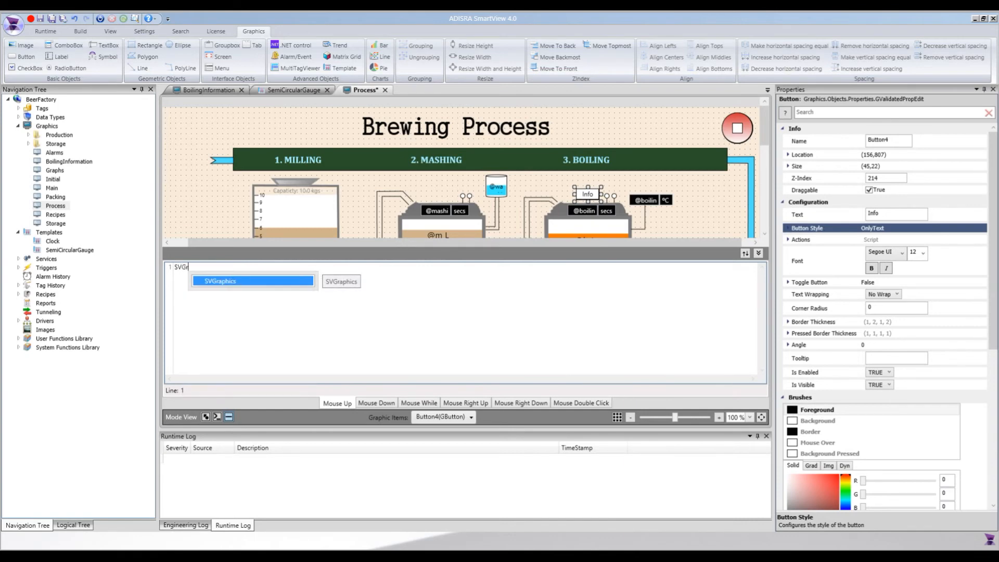
key("Tab")
type(".Ope")
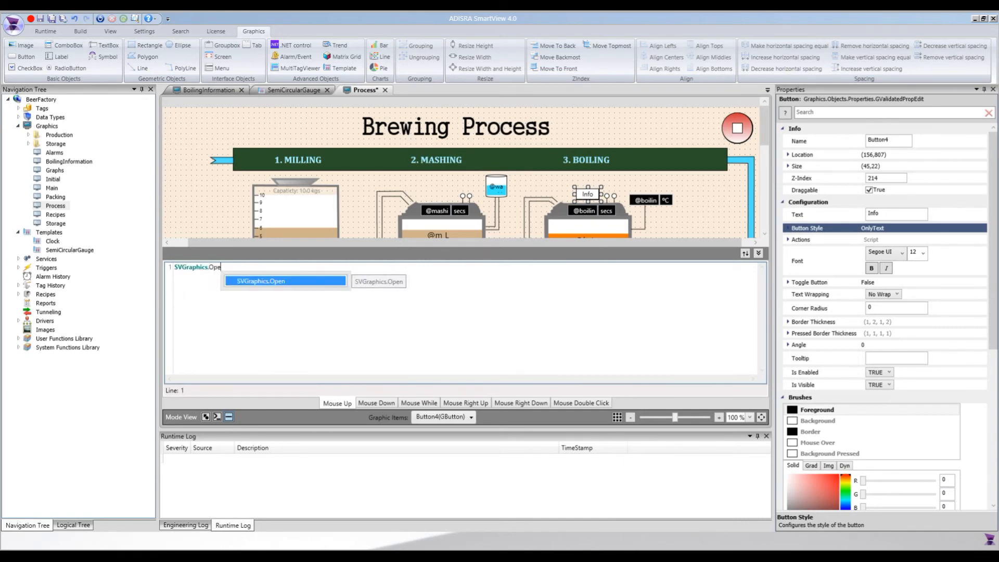
key("Tab")
type("()")
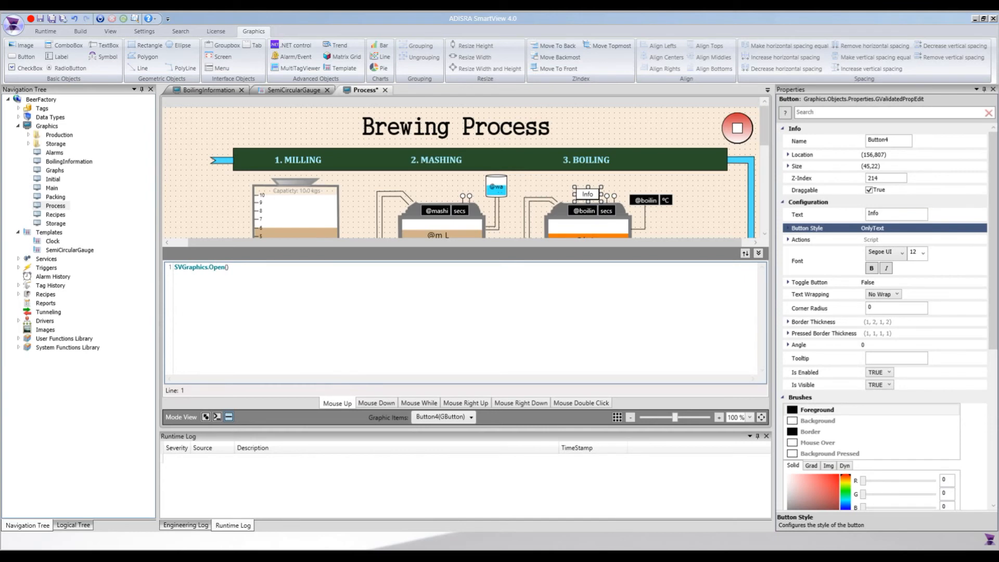
type("\"BoilingInformation")
key("ctrl+s")
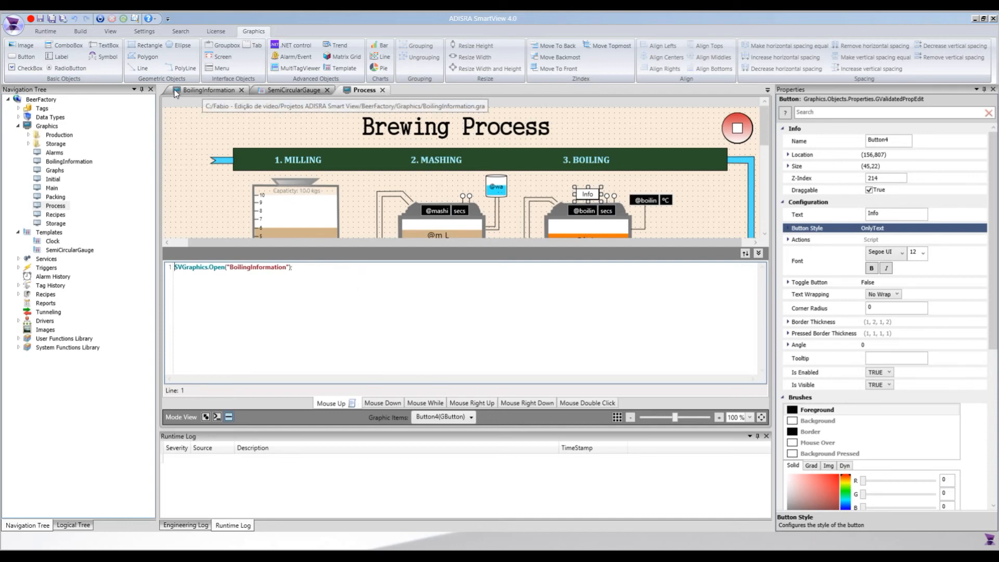
Run the project and show the Brewing Process screen in the Beer Factory runtime window.
left_click(48, 31)
left_click(17, 52)
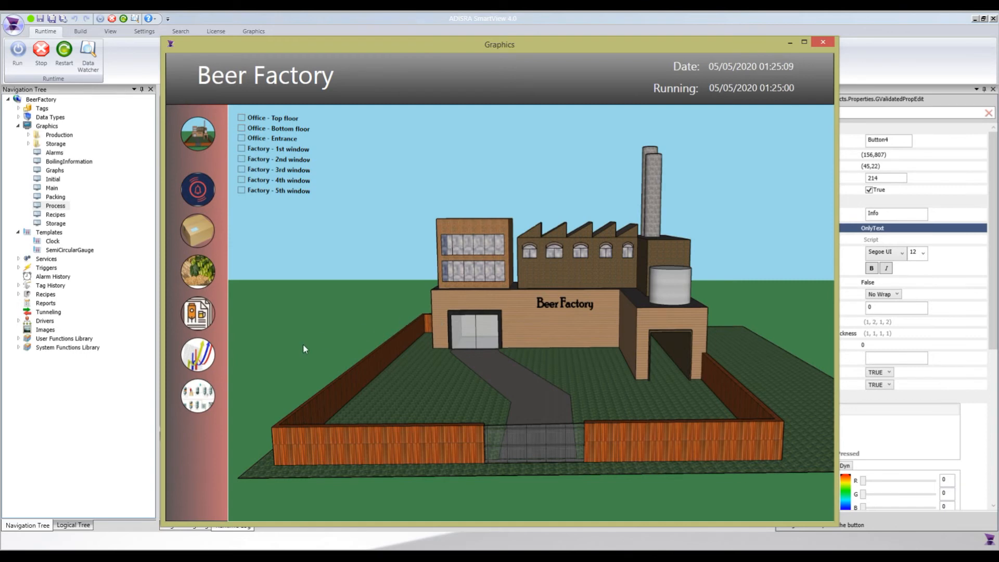
left_click(193, 401)
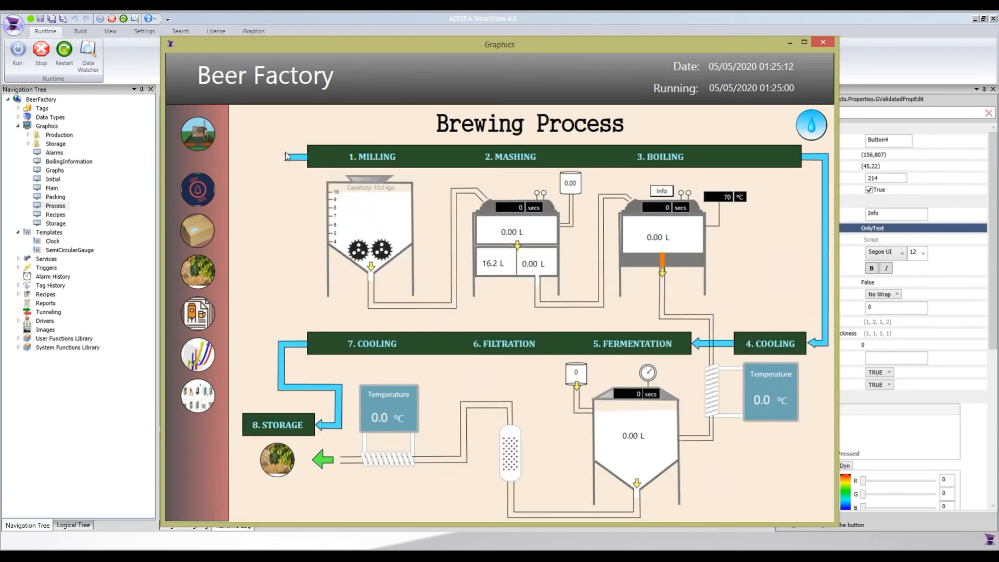
left_click_drag(222, 46, 268, 56)
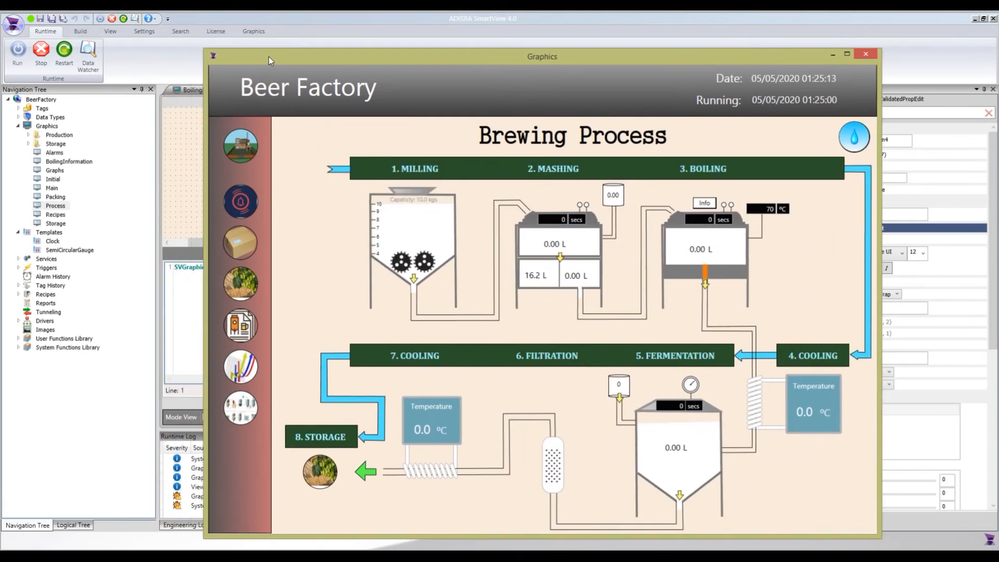
Launch Data Watcher, return to the runtime window and bring up the boiling gauges with the Info button, placing them clear of the boiling tank.
left_click(88, 59)
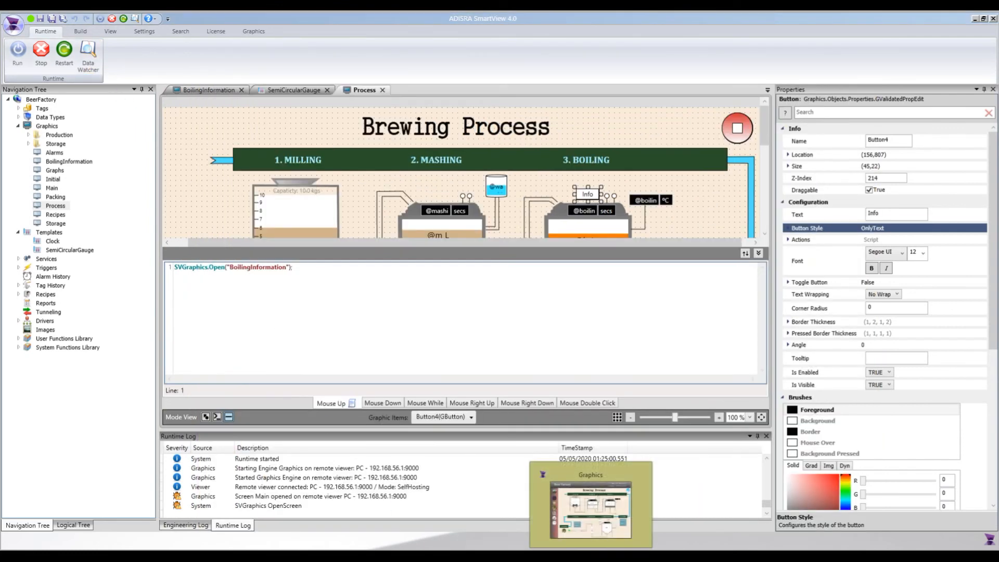
left_click(591, 556)
left_click_drag(628, 59, 512, 48)
left_click(582, 191)
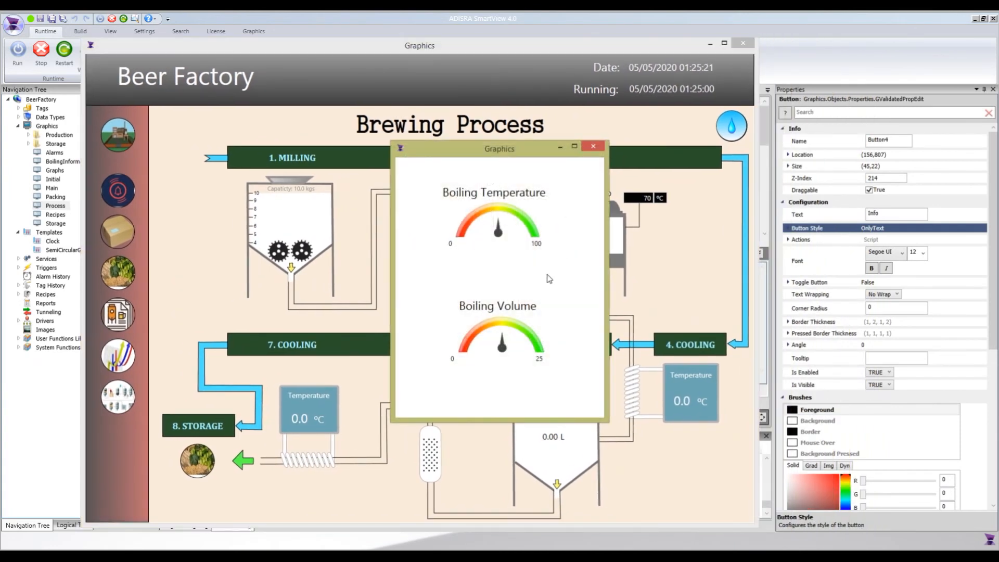
left_click_drag(479, 156, 379, 159)
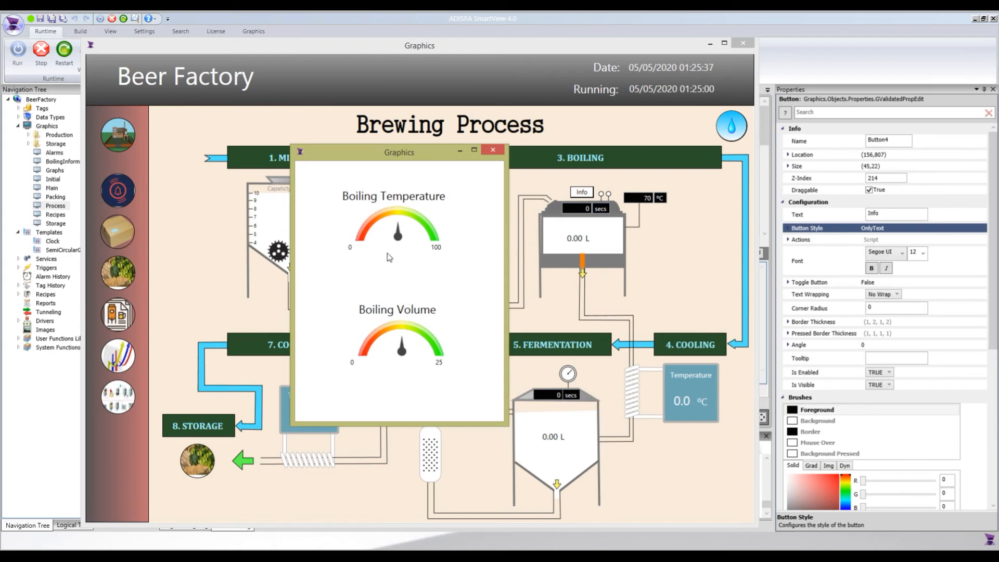
Place the Data Watcher window beside the gauges and add the boilingVolume and boilingTemperature tags to its list.
left_click(623, 555)
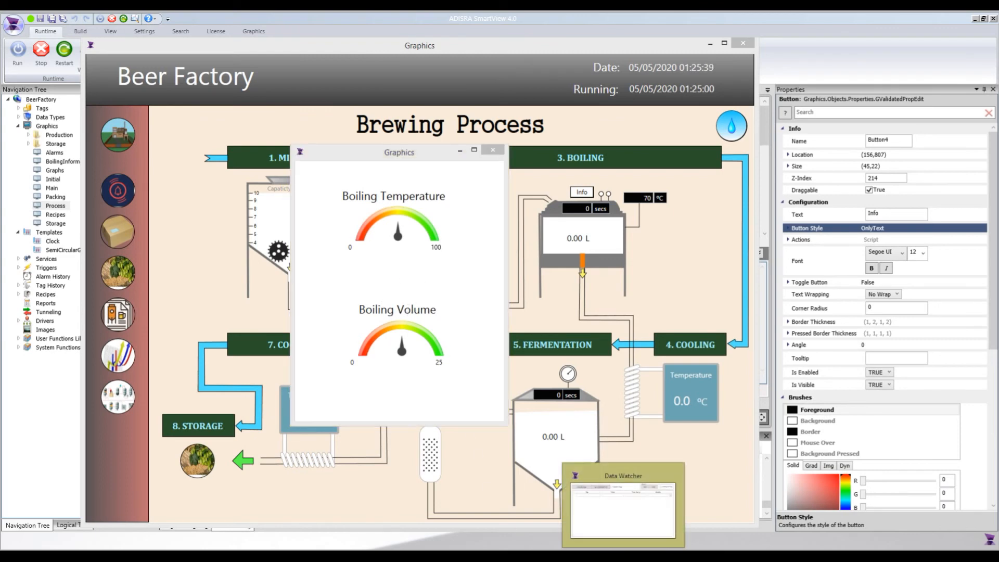
left_click_drag(437, 170, 749, 255)
left_click(617, 308)
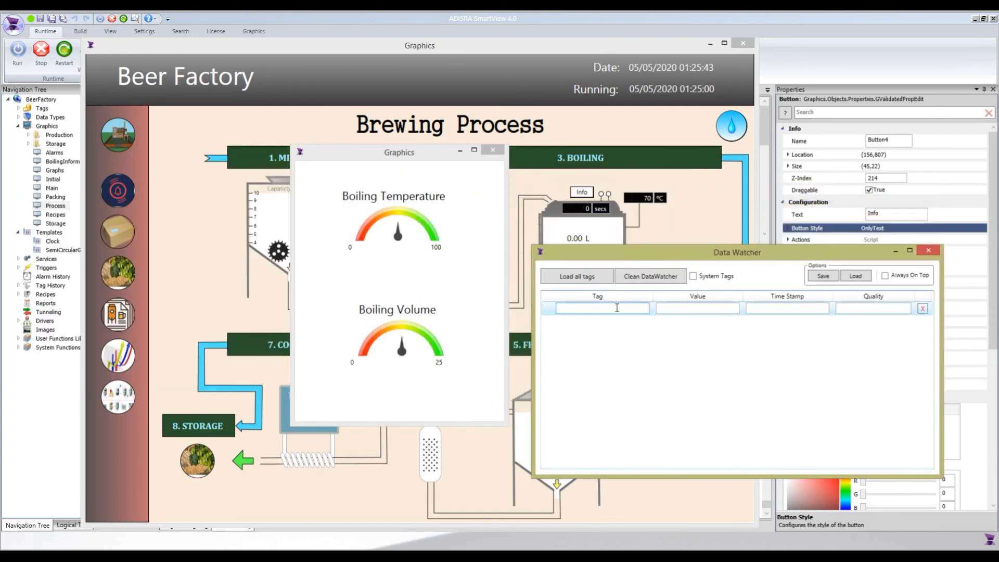
type("boil")
key("Down")
key("Down")
key("Down")
key("Down")
key("Down")
key("Down")
key("Down")
key("Return")
type("boi")
key("Down")
key("Down")
key("Down")
key("Return")
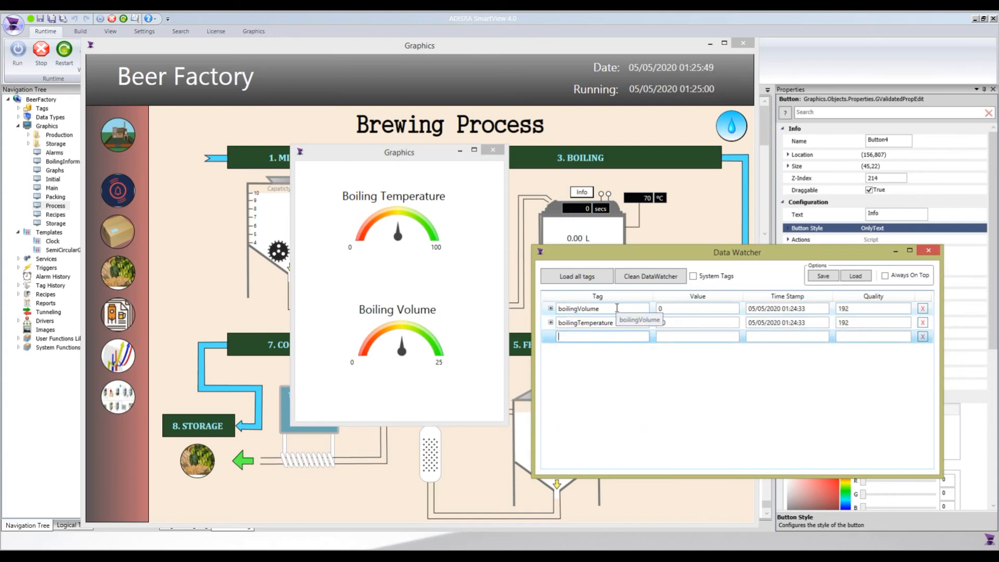
Set boilingTemperature to 80 and boilingVolume to 10 in Data Watcher, and bring the Brewing Process window to the front.
double_click(673, 323)
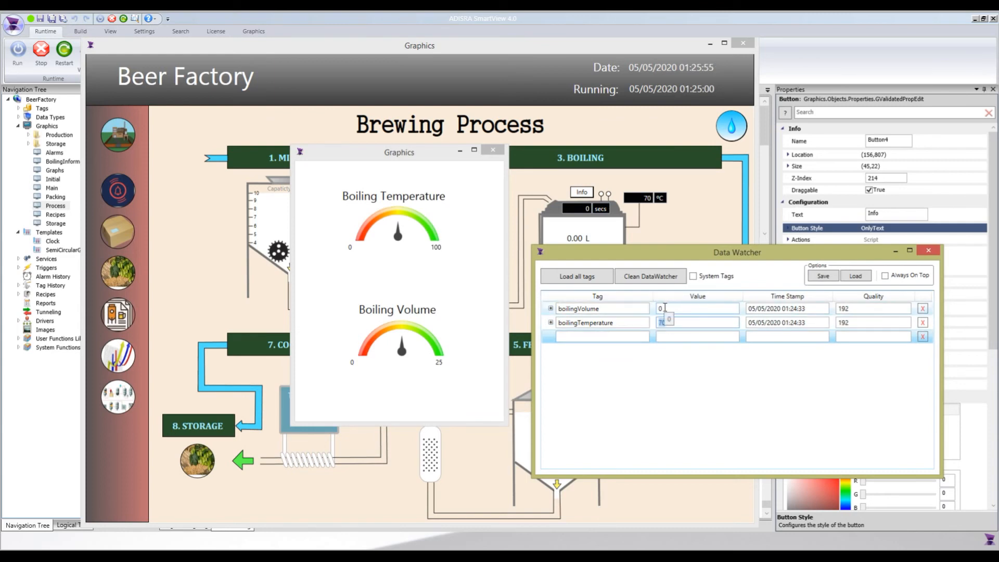
type("80")
key("Return")
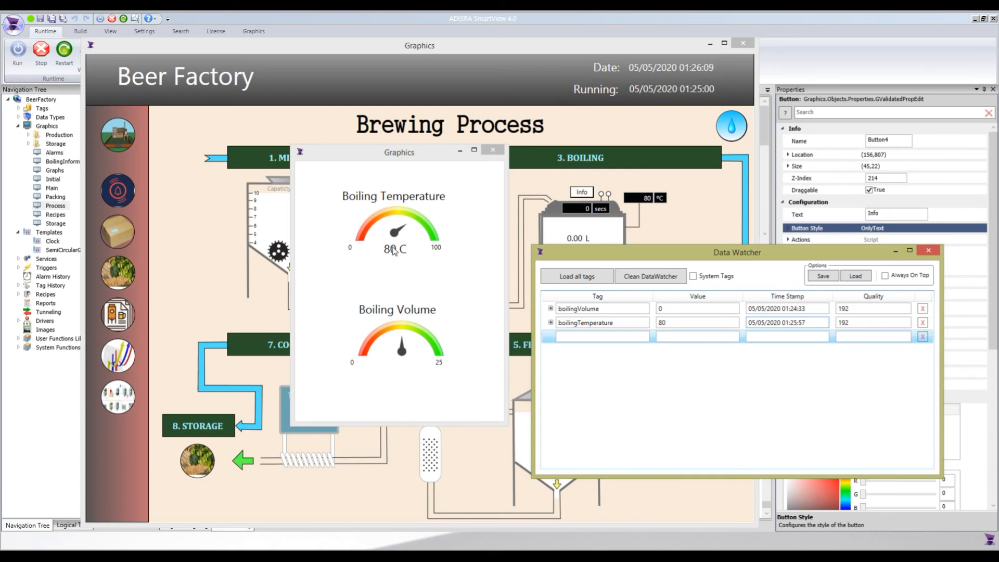
double_click(669, 308)
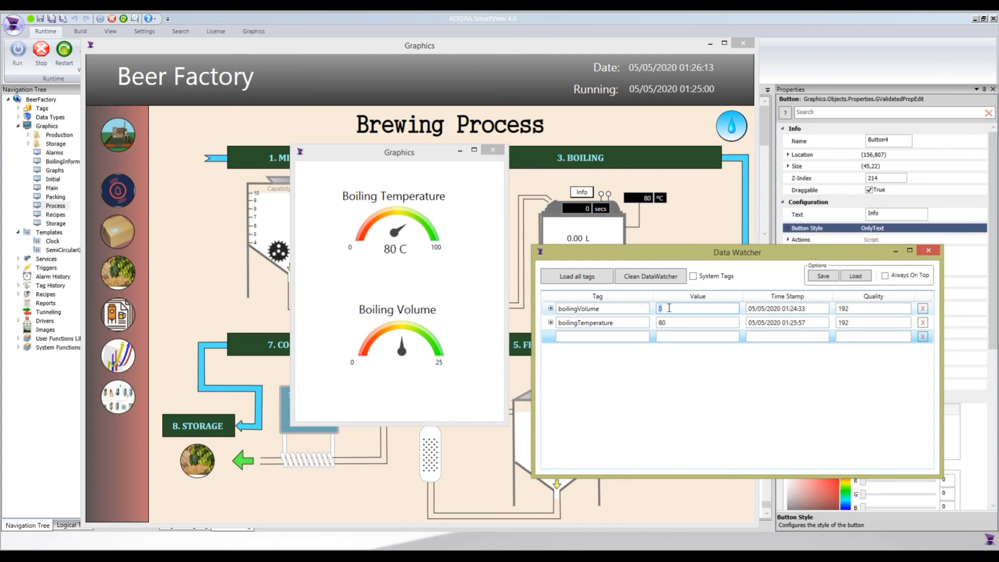
type("10")
key("Return")
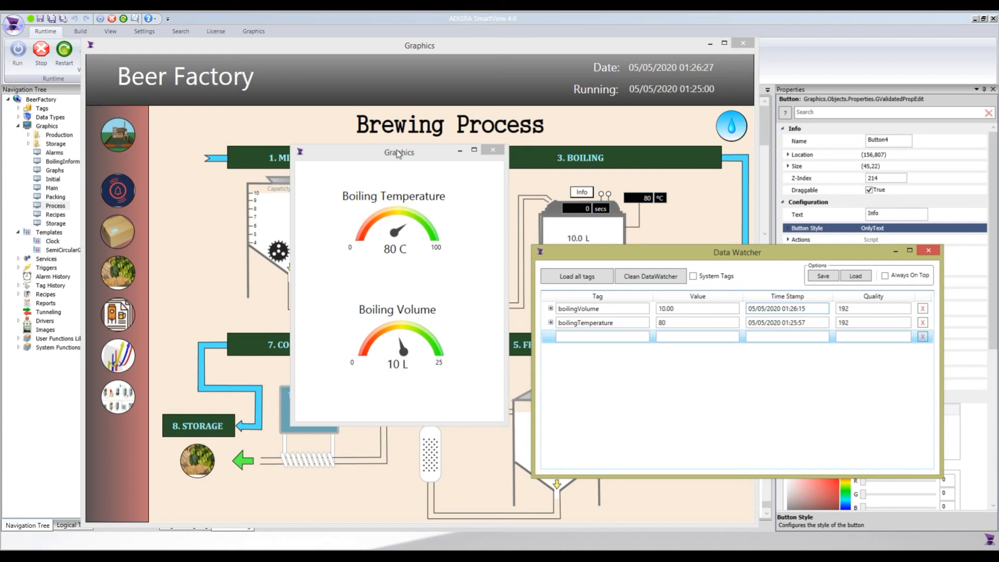
left_click(320, 136)
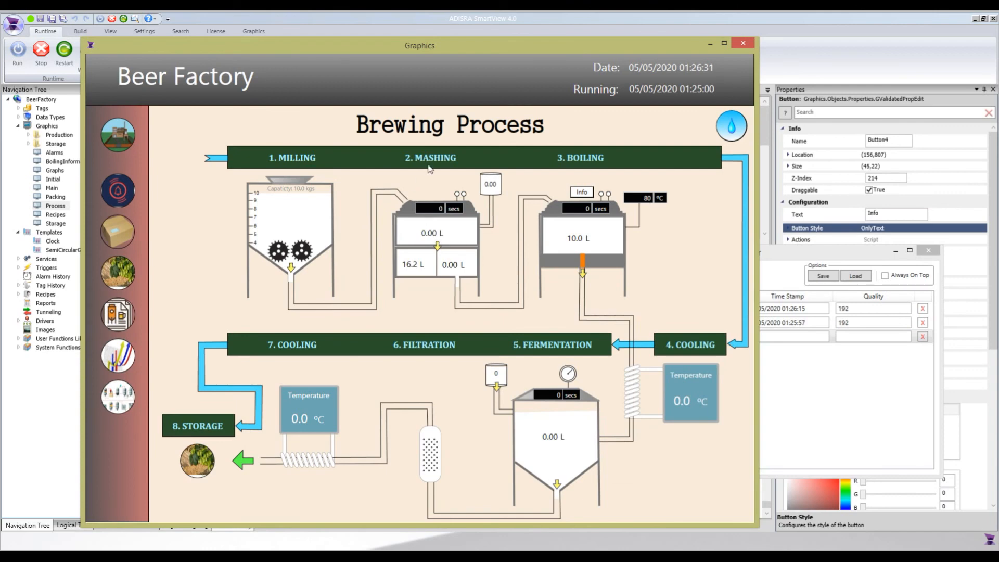